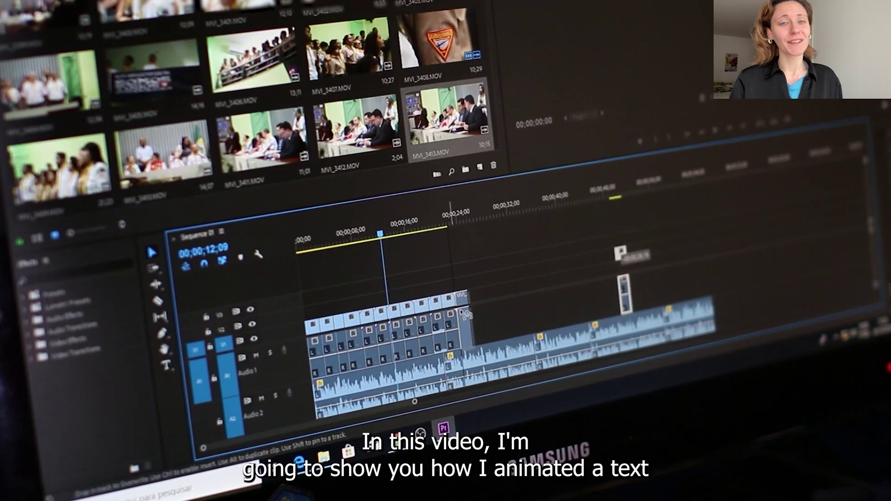
Step: Scrub the sequence to around the 24-second mark, then stop playback
drag(378, 238, 444, 252)
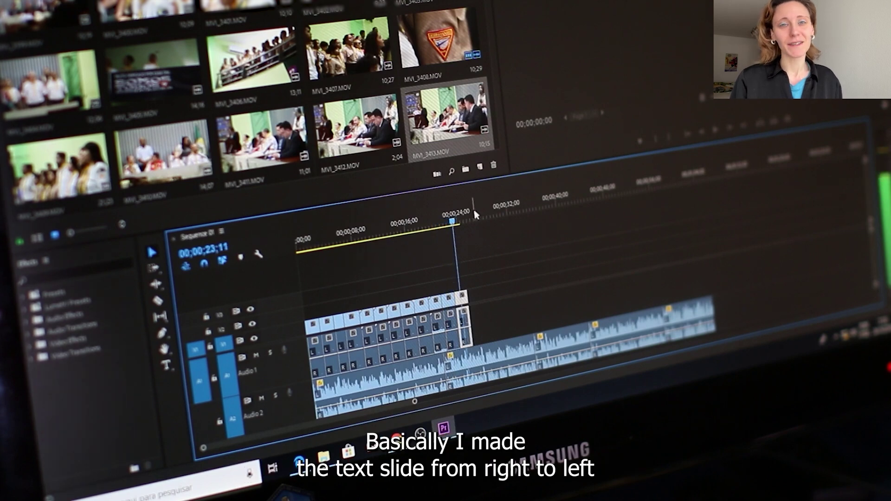
key(space)
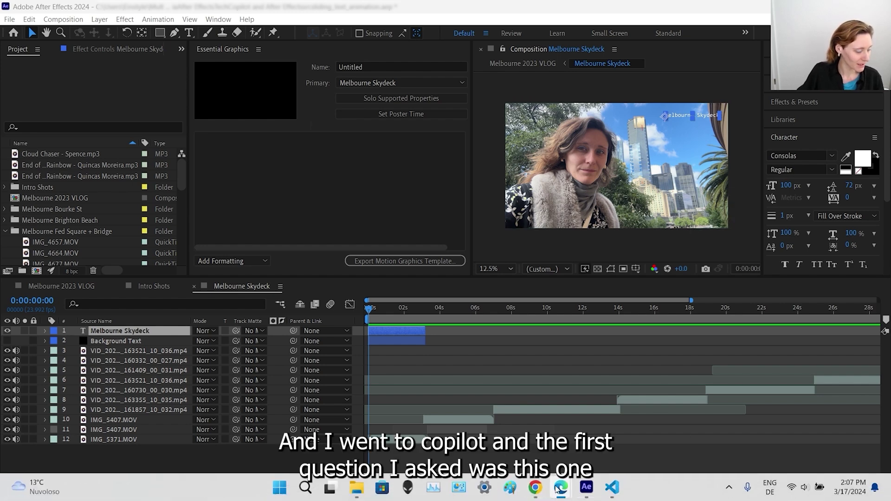
Step: Switch to the Copilot chat about a right-to-left sliding text script
mouse_move(557, 491)
click(620, 423)
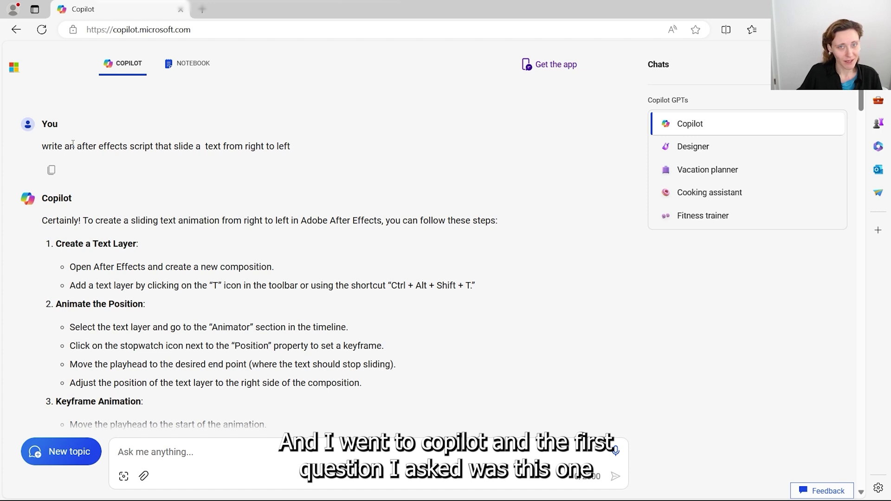
drag(300, 150, 43, 160)
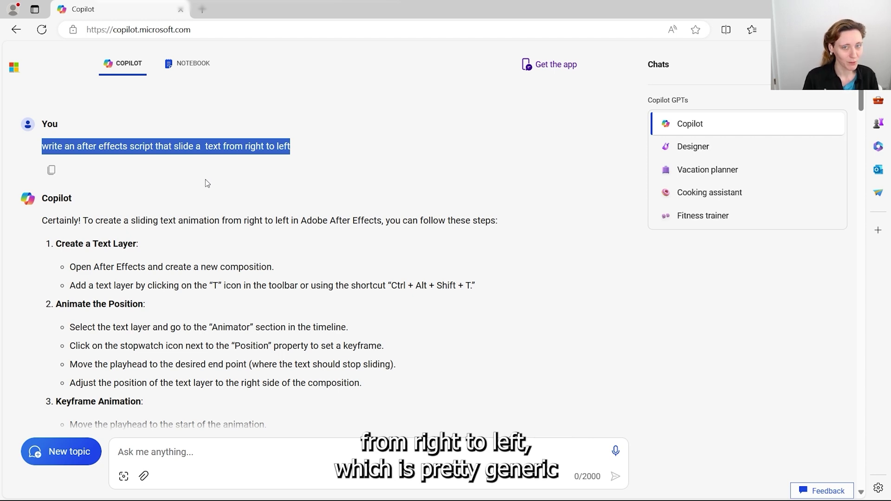
click(449, 256)
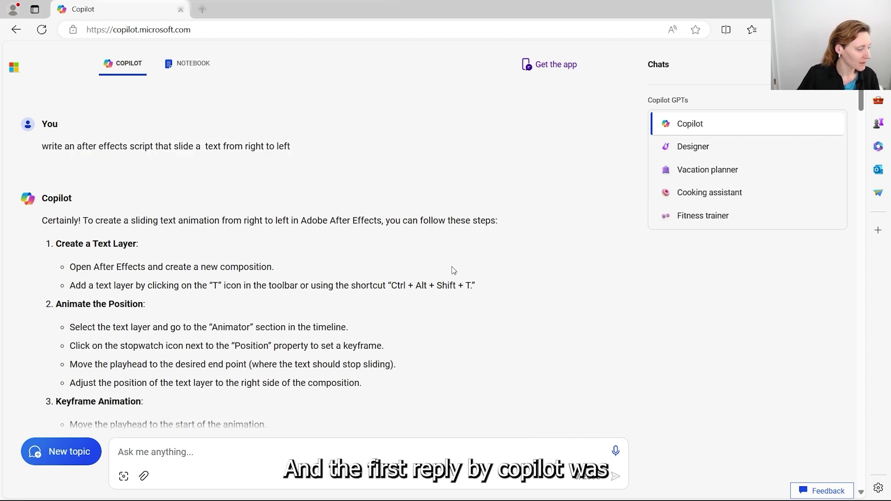
scroll(245, 251, down, 3)
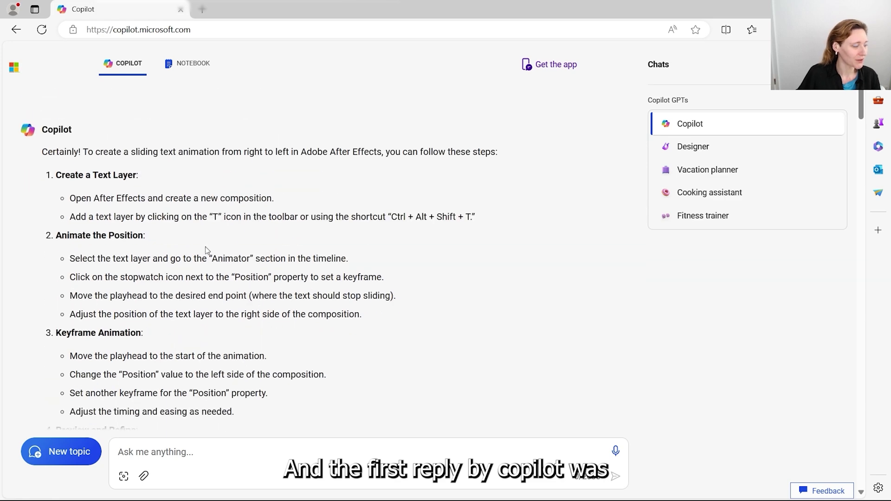
scroll(206, 248, up, 4)
scroll(229, 251, down, 3)
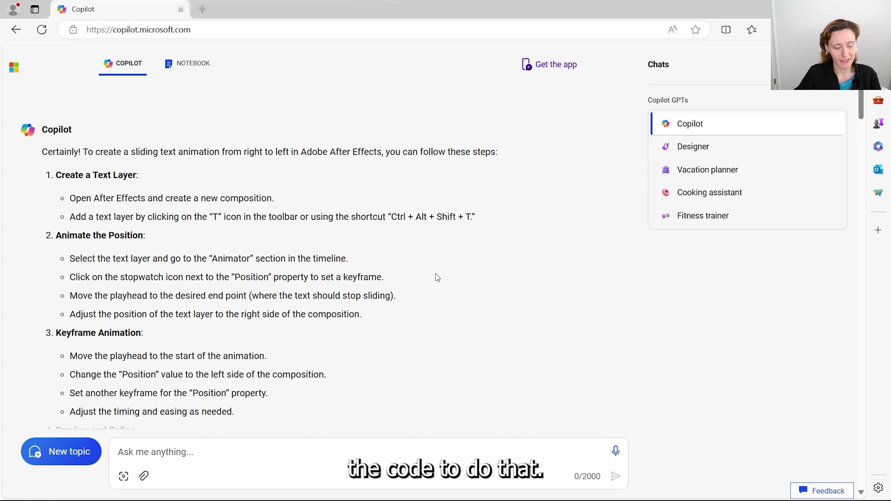
scroll(494, 292, down, 7)
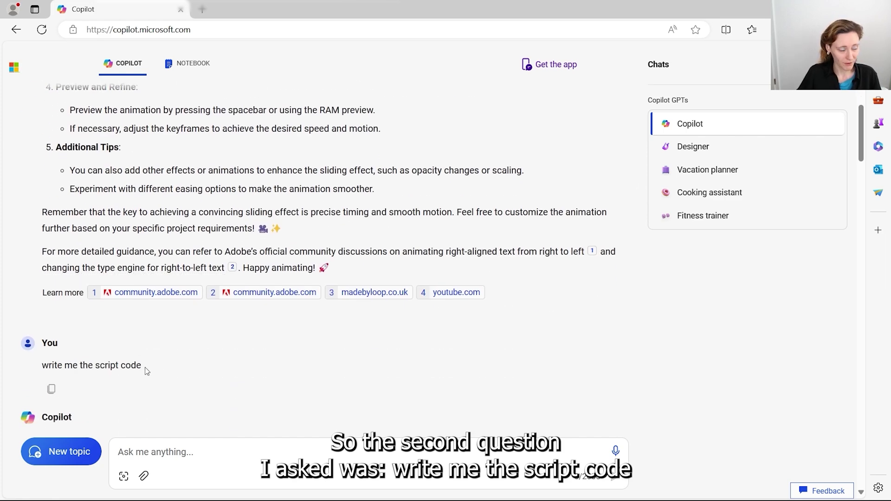
scroll(147, 370, down, 6)
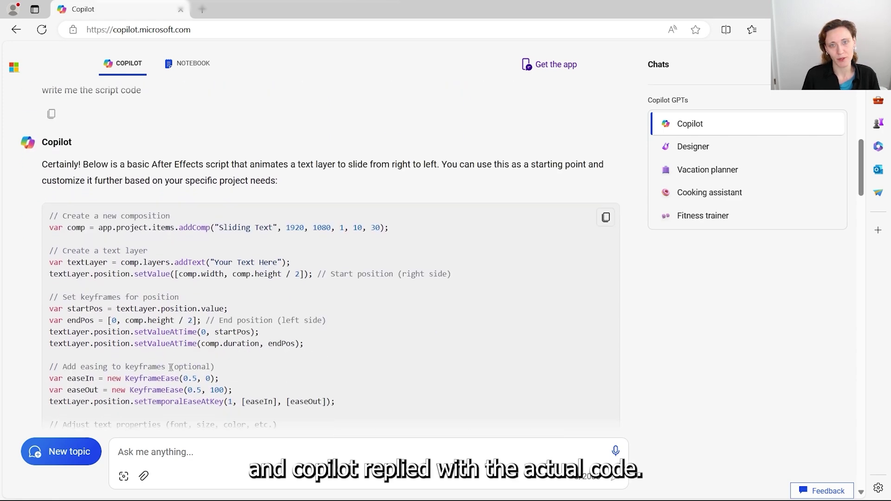
scroll(190, 277, down, 2)
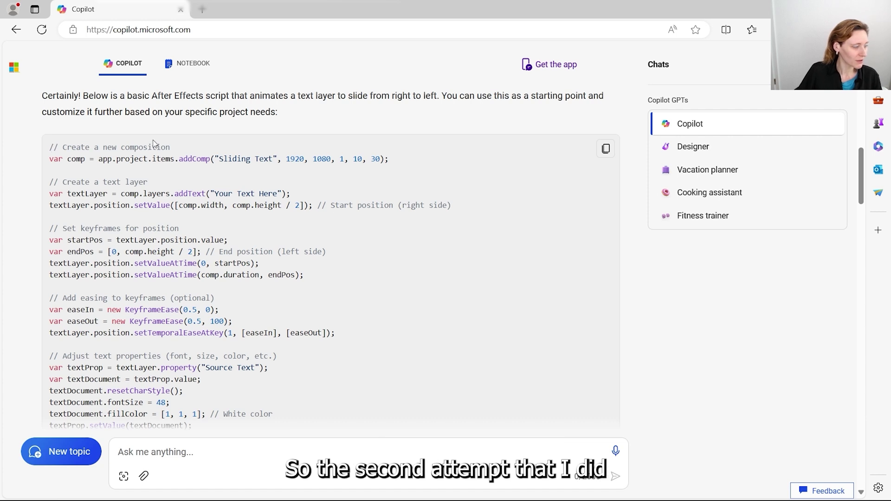
mouse_move(431, 497)
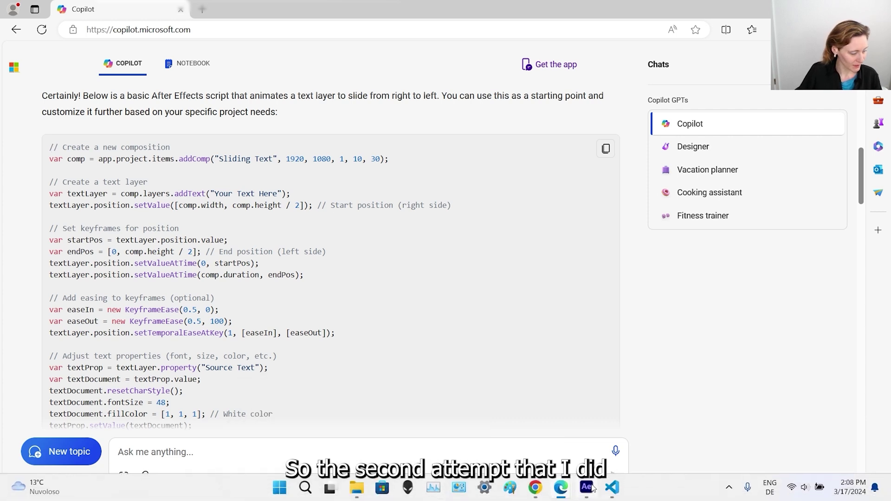
mouse_move(586, 493)
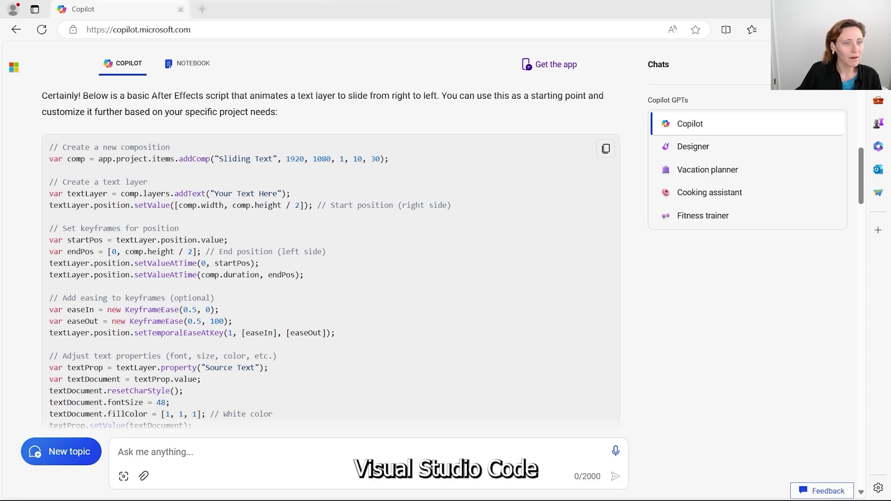
Step: Merge the VS Code documentation page into the Copilot browser window and go to the VS Code home page
key(alt+Tab)
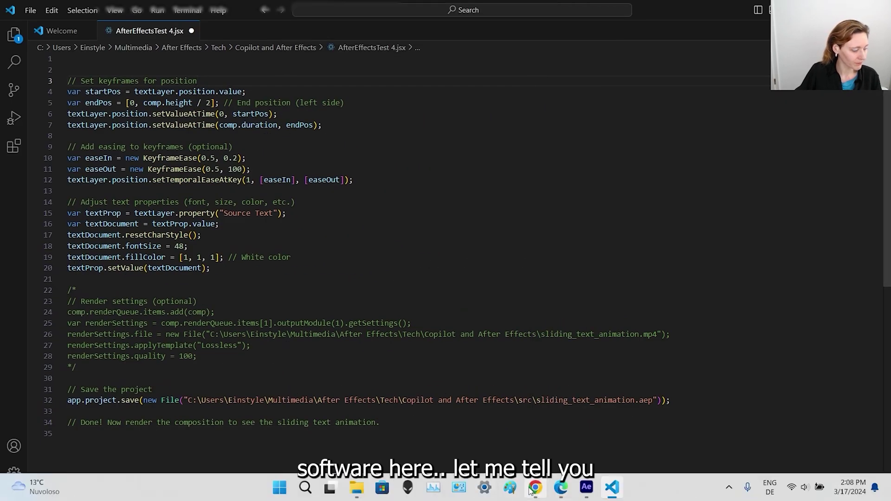
click(598, 410)
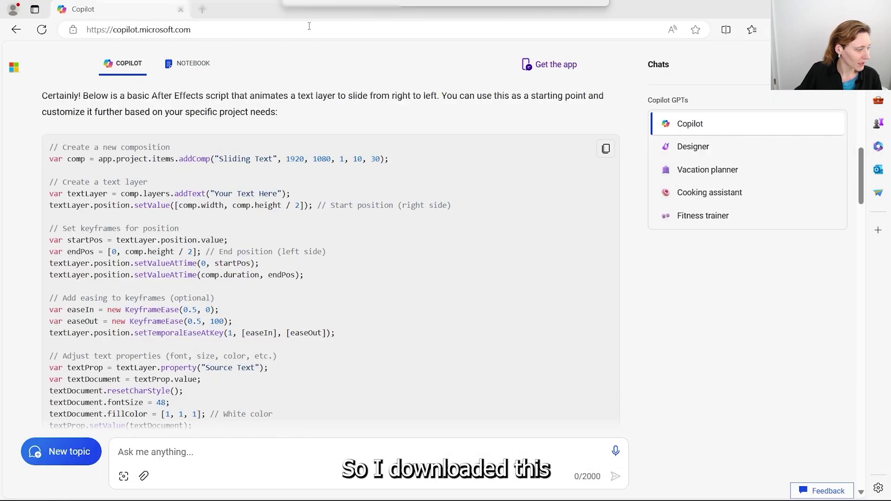
drag(310, 26, 260, 9)
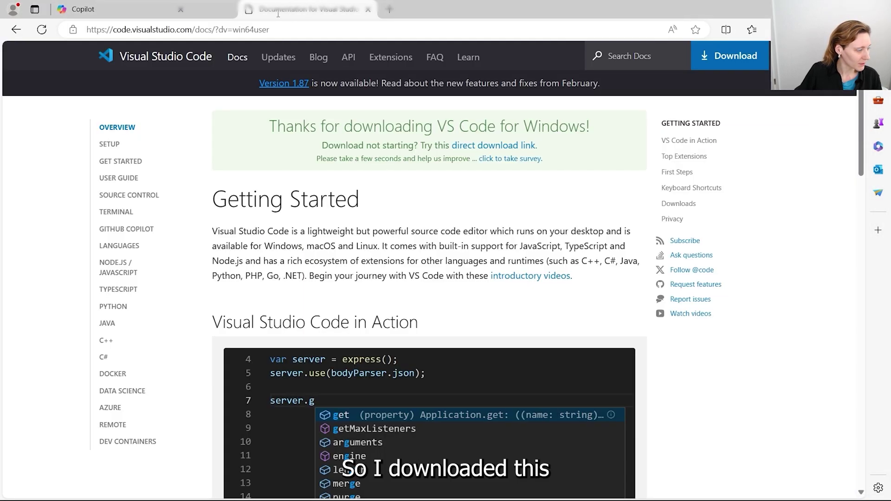
click(156, 56)
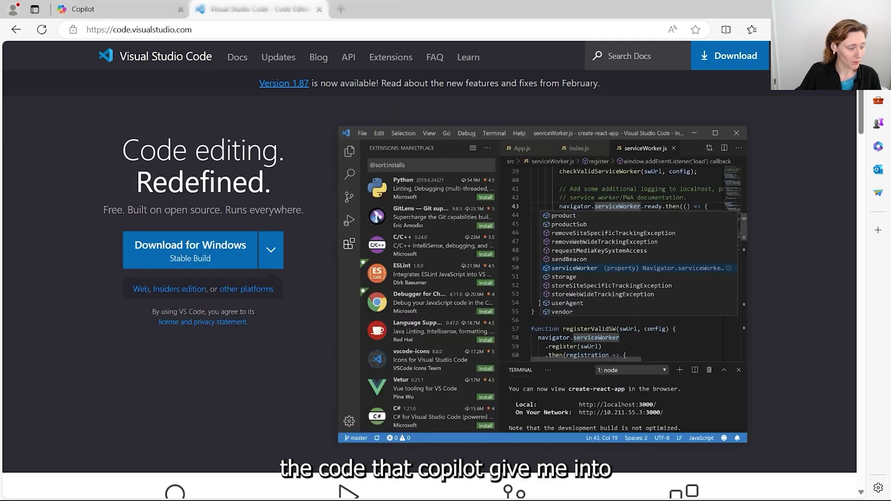
Step: In the jsx script, review the commented render-settings block (lines 21–29) and the 0.2 easeIn value
click(606, 492)
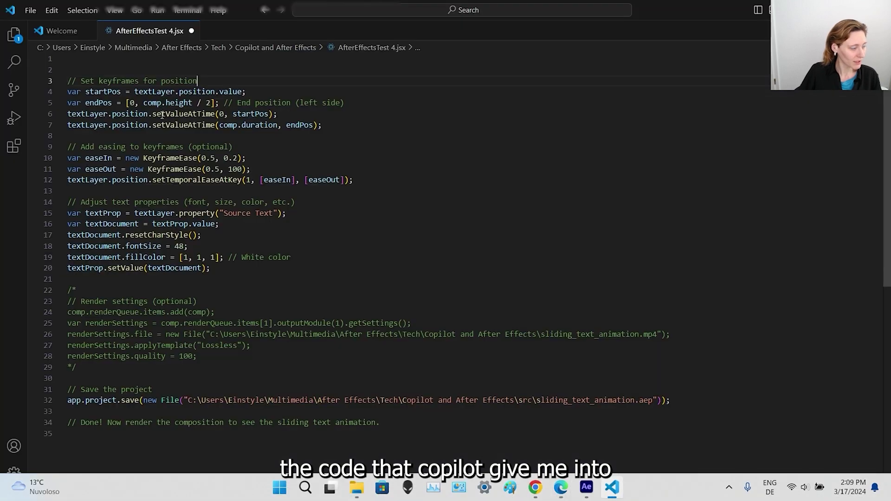
click(116, 59)
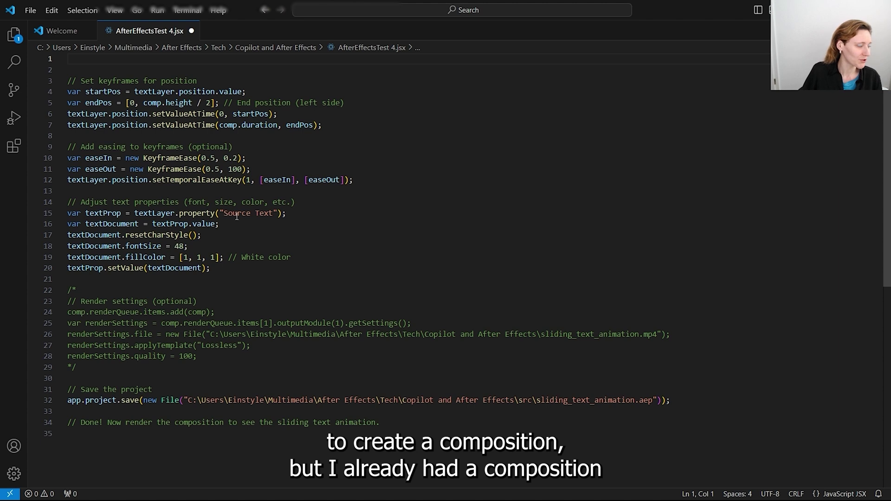
drag(68, 279, 174, 369)
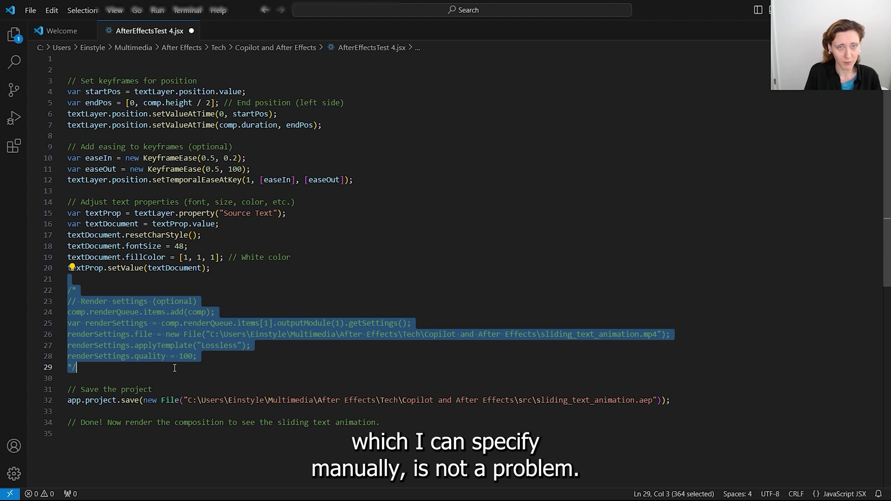
click(175, 368)
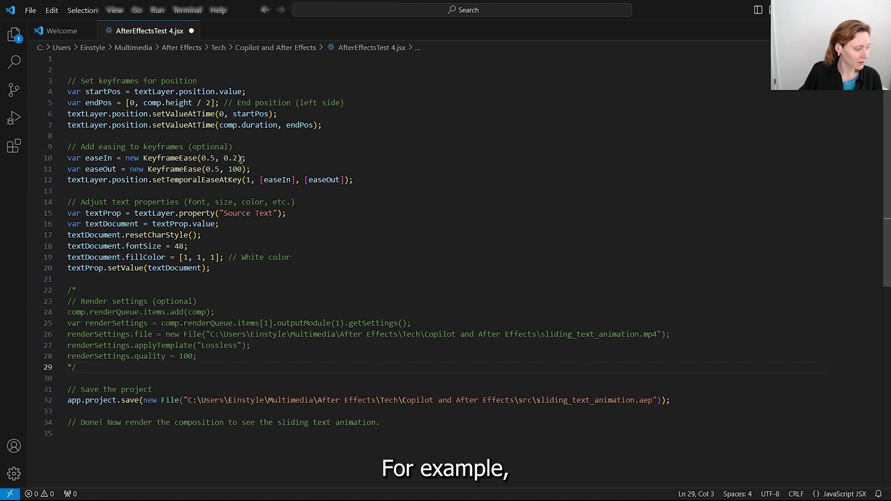
drag(238, 158, 223, 158)
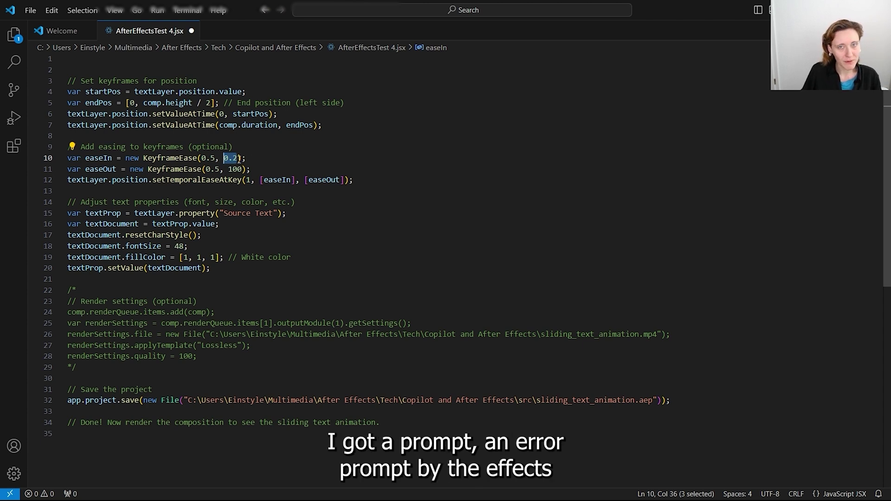
click(279, 158)
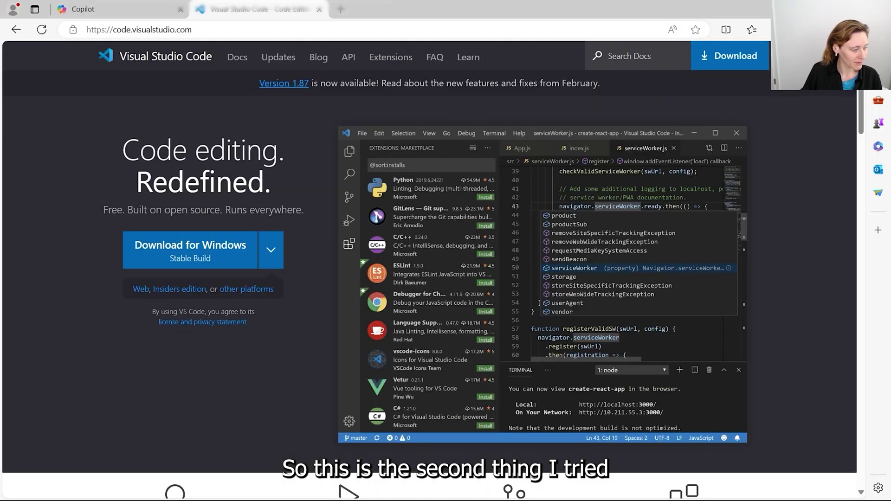
click(612, 488)
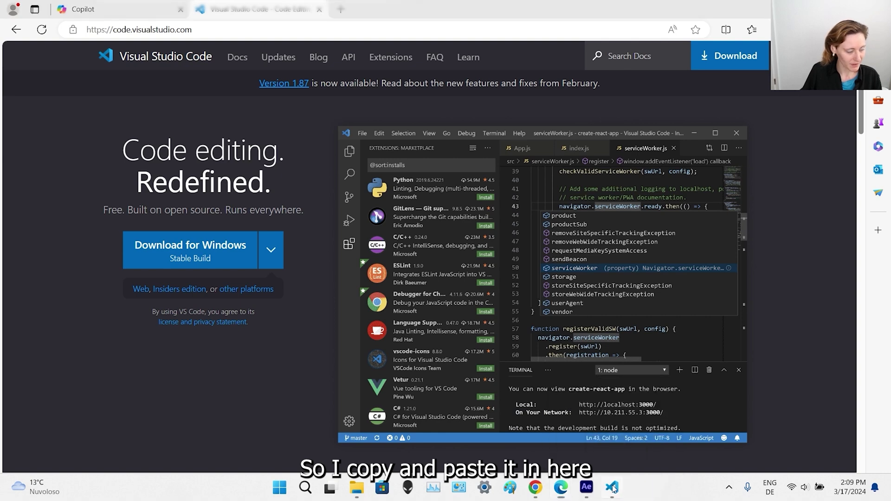
Step: Open Save As for AfterEffectsTest 4, close it without saving, and switch to After Effects
click(24, 11)
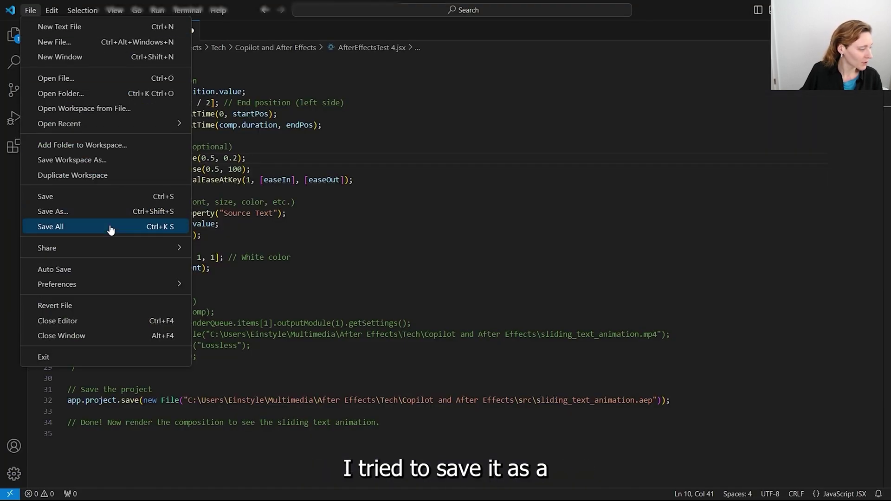
click(122, 212)
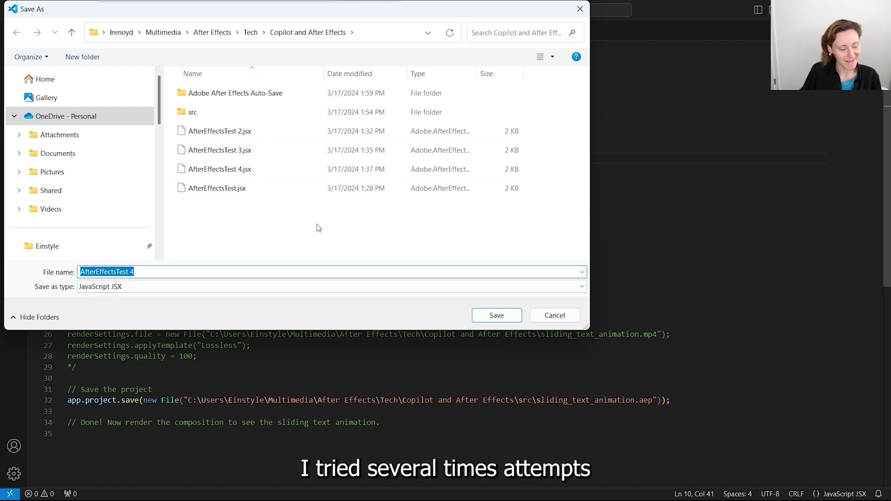
click(580, 9)
click(561, 487)
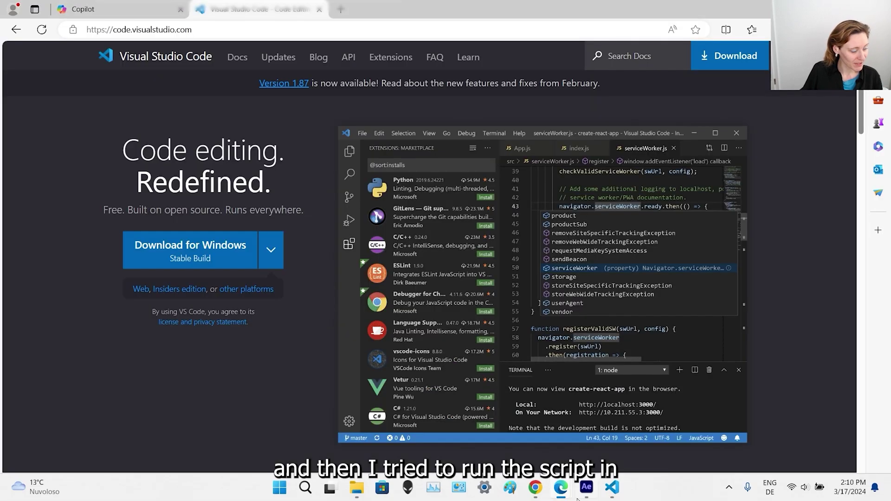
click(587, 490)
Step: Look through After Effects' File > Scripts submenu, then dismiss it with Escape
click(9, 20)
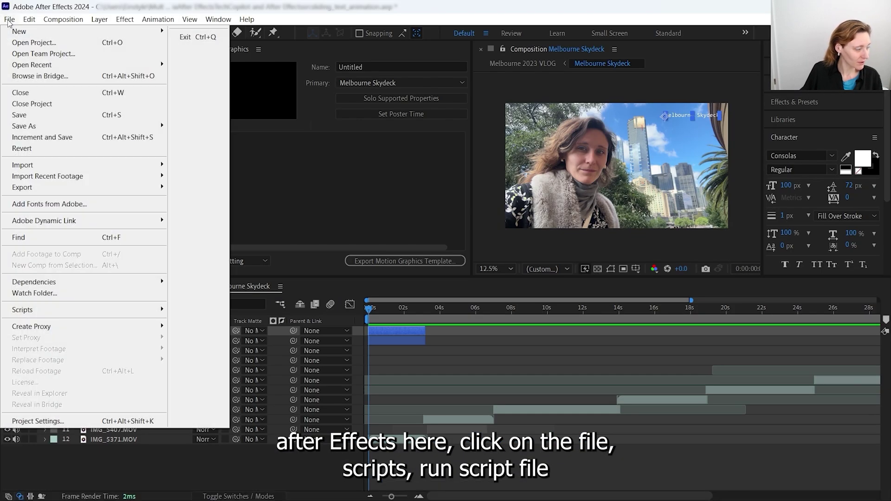
mouse_move(47, 310)
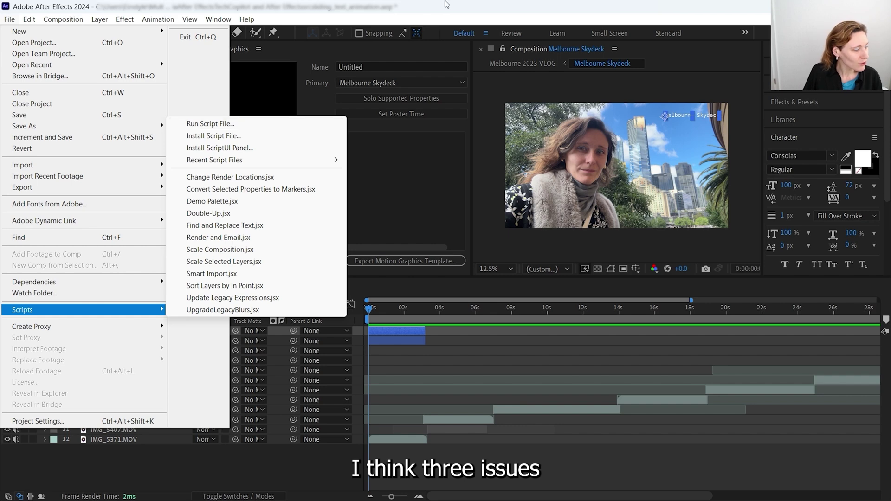
key(Escape)
key(Escape)
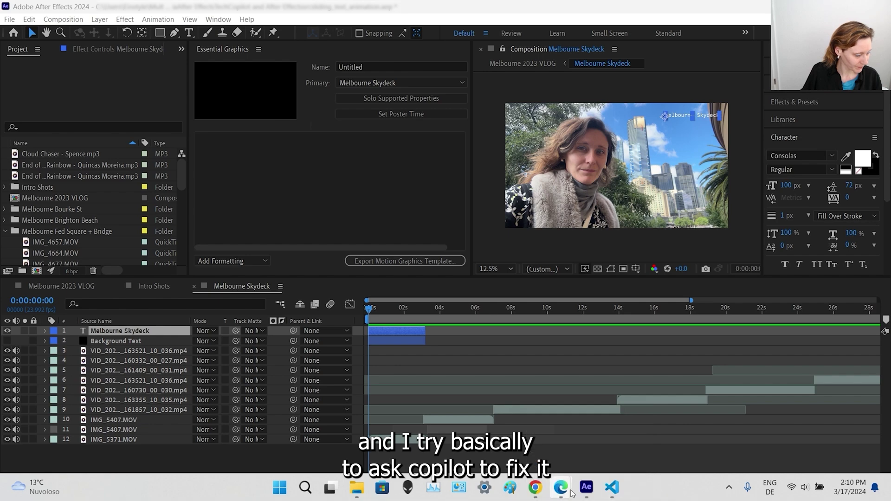
mouse_move(561, 488)
click(610, 452)
key(ctrl+Tab)
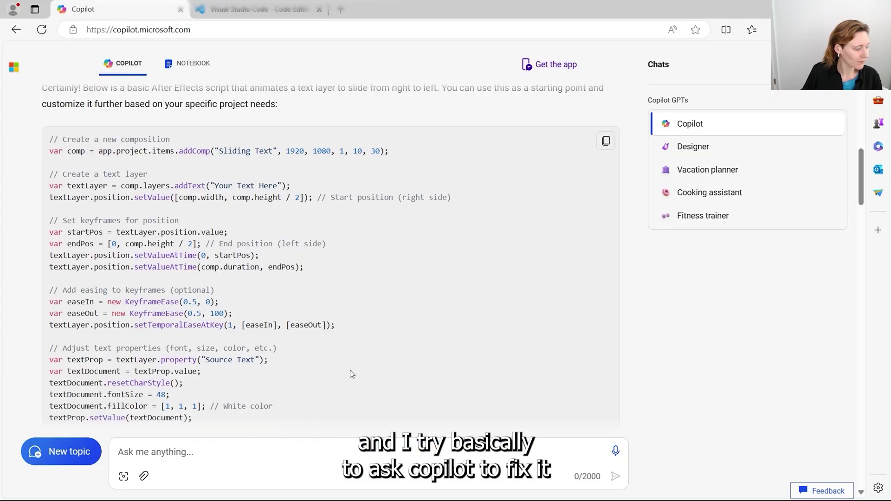
scroll(351, 372, down, 5)
scroll(352, 374, down, 4)
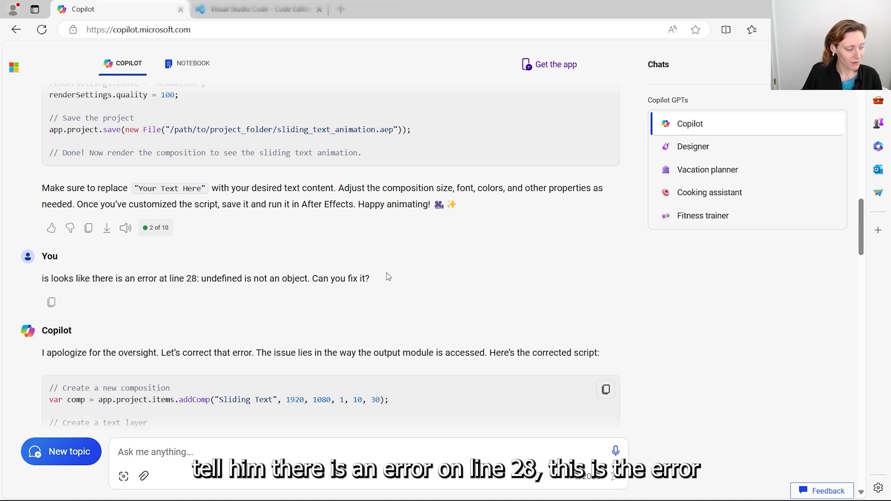
scroll(390, 281, down, 4)
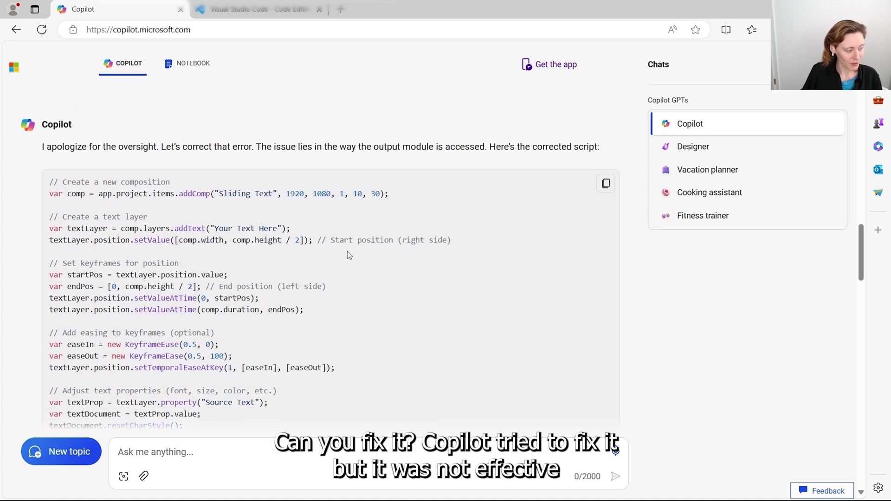
scroll(352, 307, down, 6)
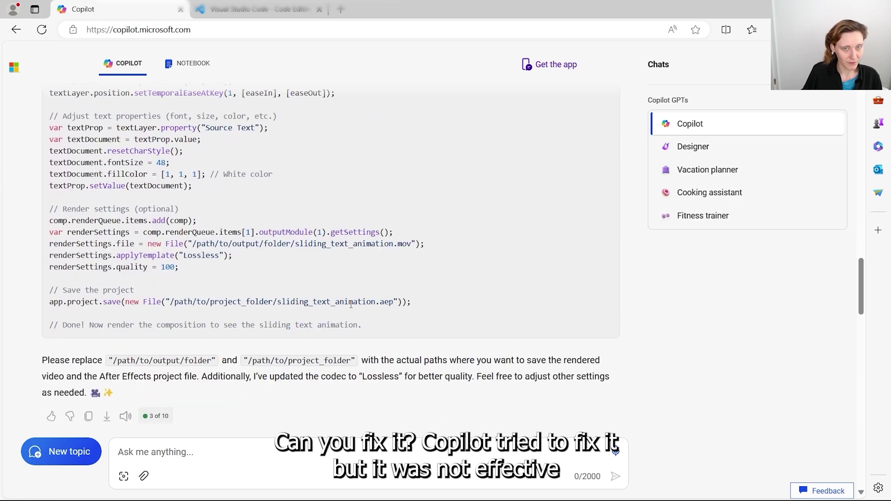
scroll(352, 304, down, 5)
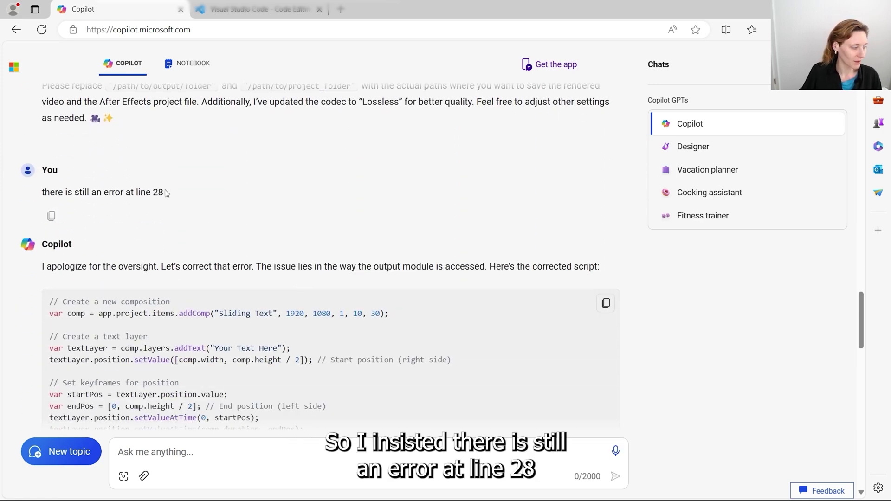
scroll(272, 278, down, 16)
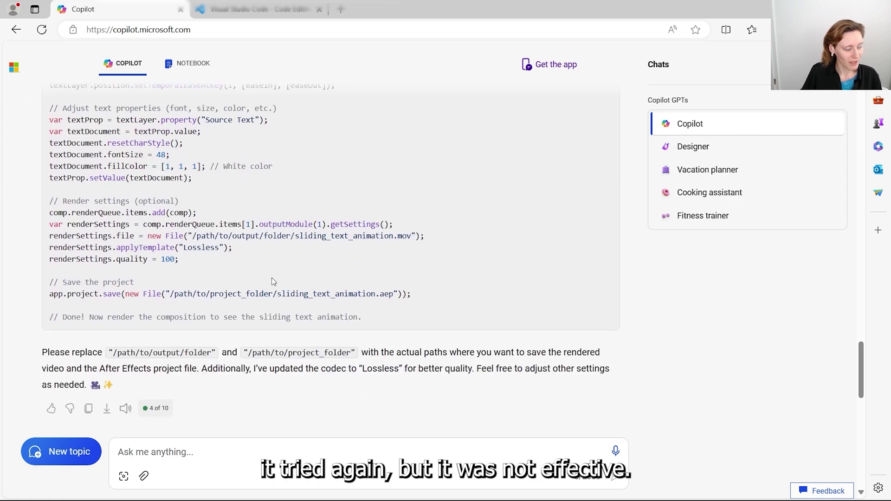
scroll(271, 277, down, 4)
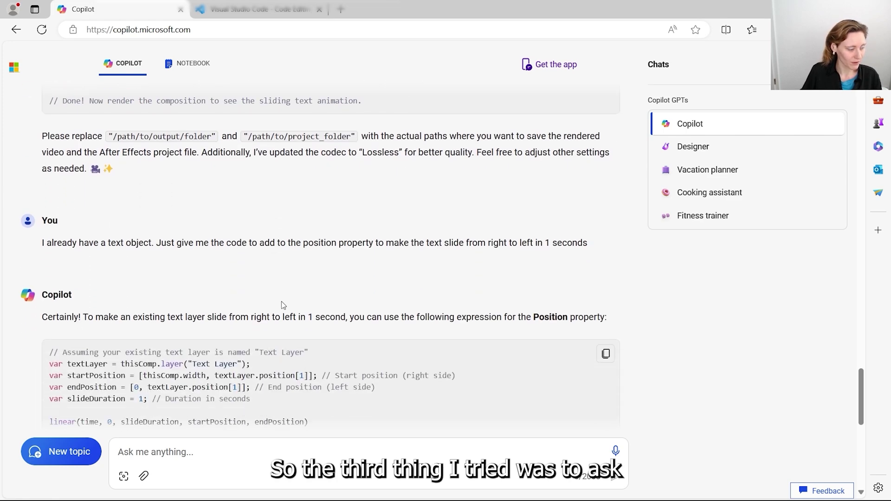
scroll(281, 304, down, 1)
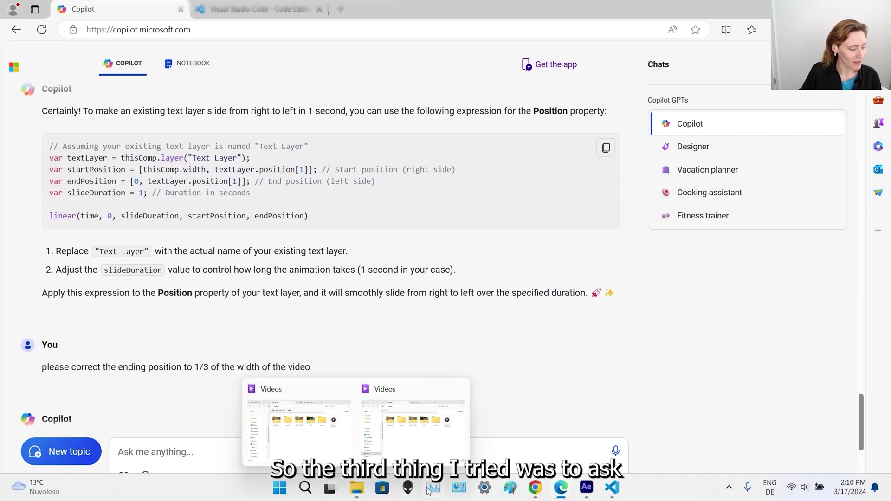
click(586, 487)
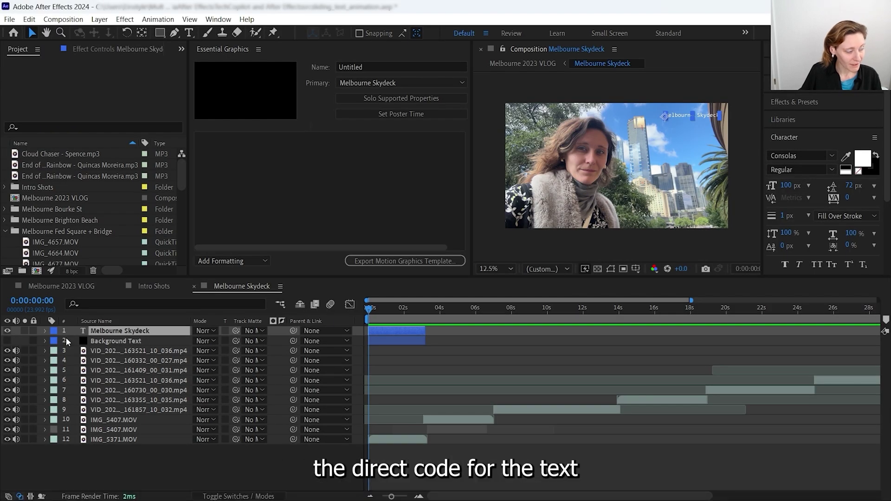
Step: Expand the Melbourne Skydeck text layer, select its Position (2752.0, 240.0), and open File > Scripts
click(45, 331)
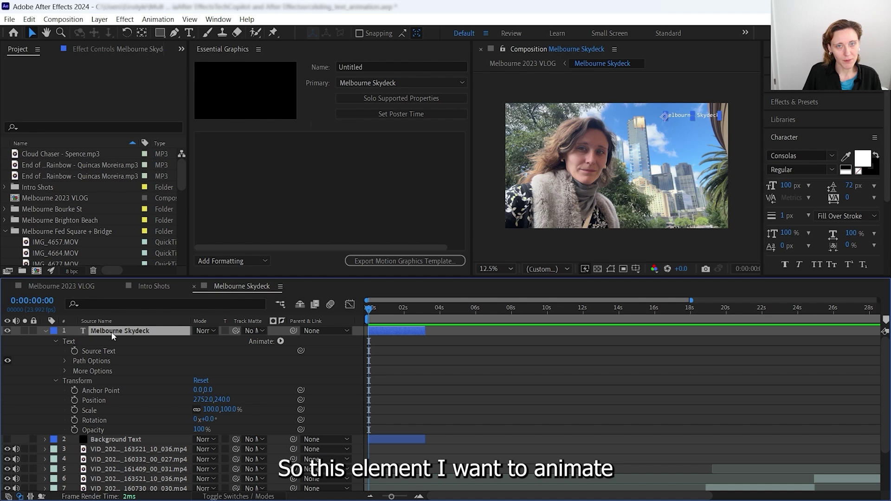
click(92, 400)
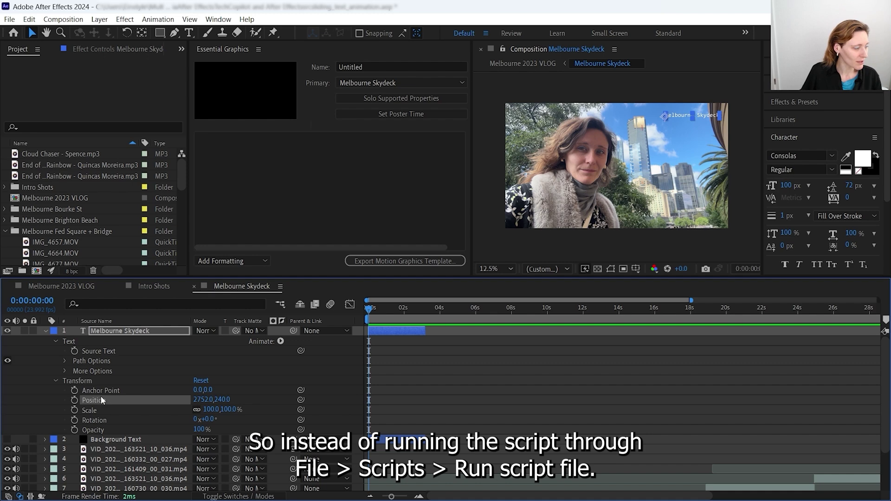
click(11, 19)
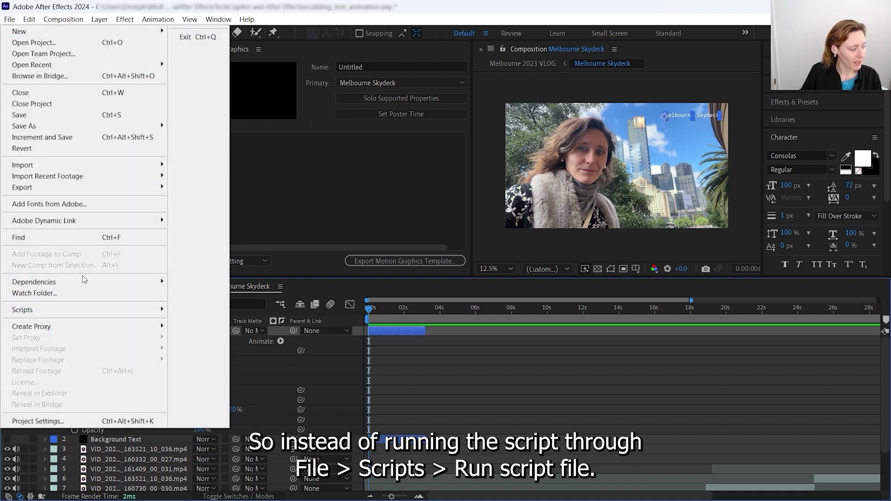
mouse_move(154, 310)
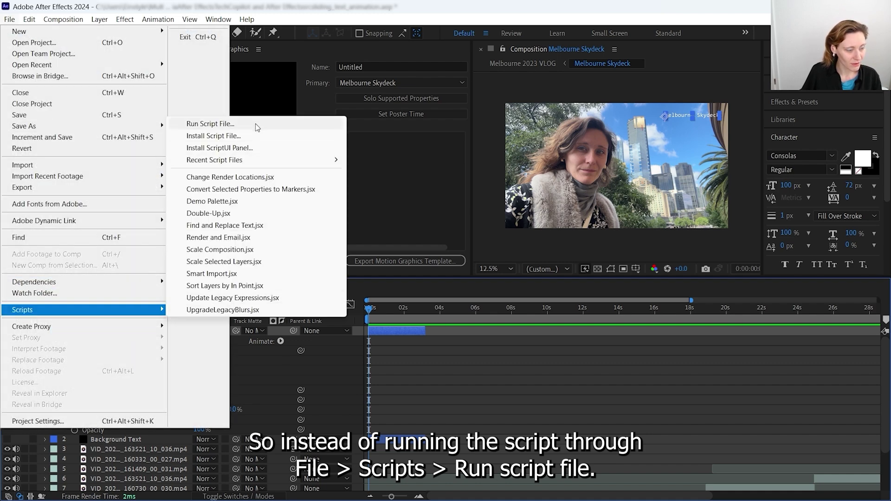
Step: Add an expression to the Melbourne Skydeck layer's Position and open its transform.position code for editing
click(398, 424)
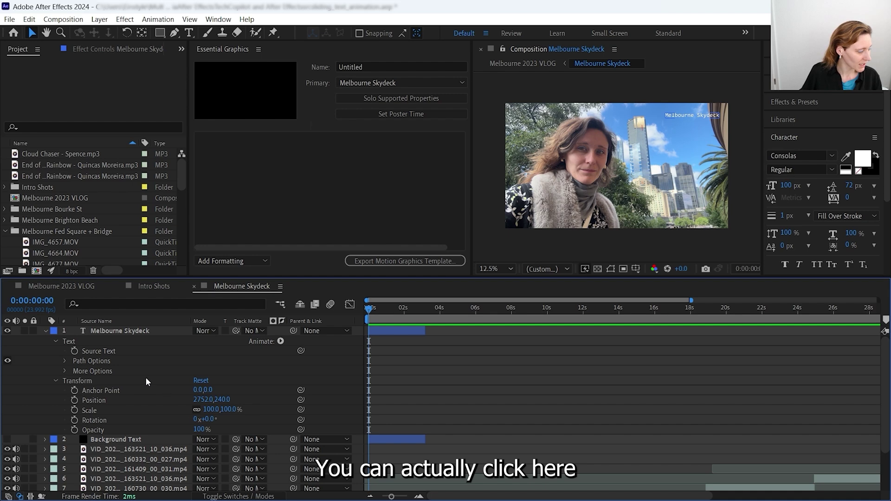
click(97, 400)
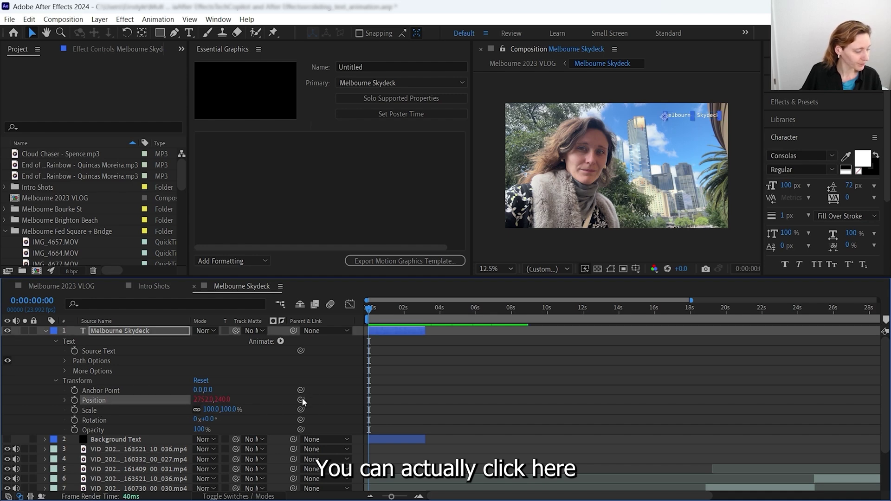
alt+click(76, 402)
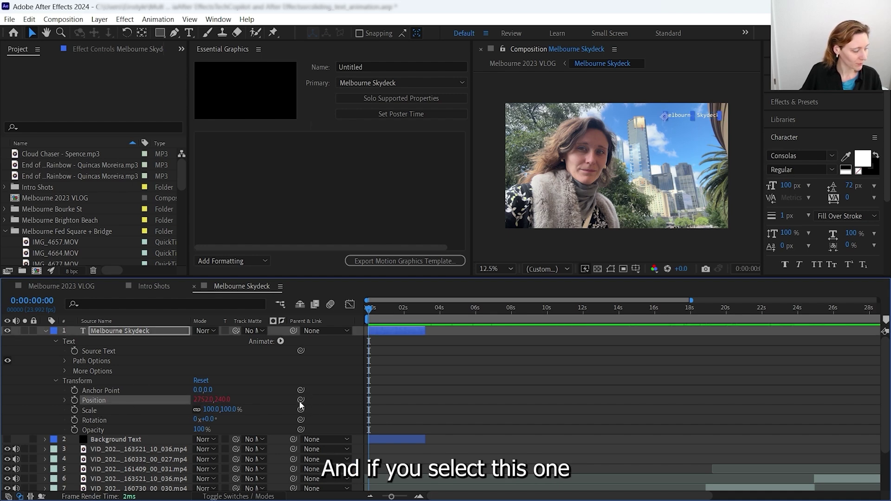
click(65, 401)
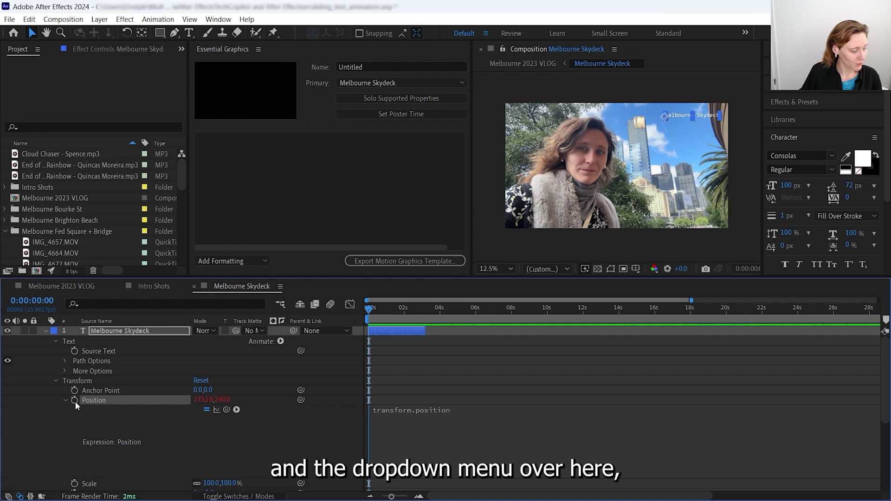
click(433, 417)
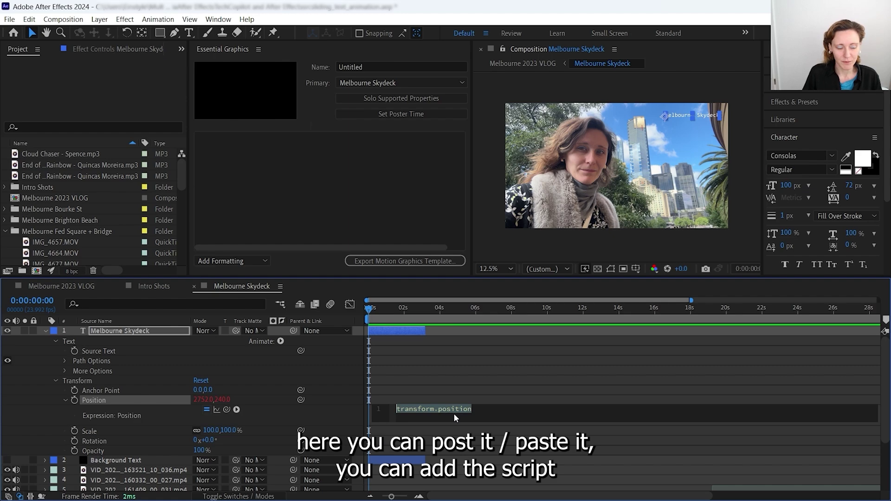
Step: In Copilot, locate the linear() Position expression reply for sliding an existing text layer right to left
mouse_move(561, 487)
click(595, 438)
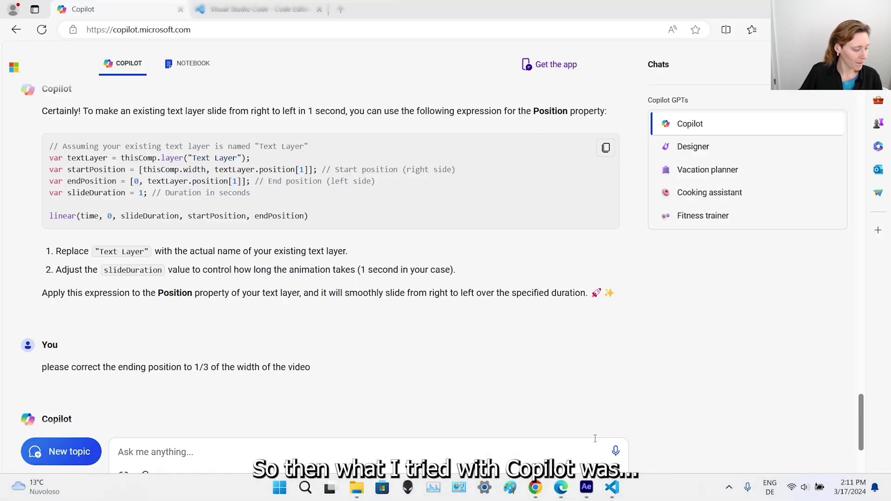
scroll(195, 320, down, 5)
scroll(196, 320, up, 9)
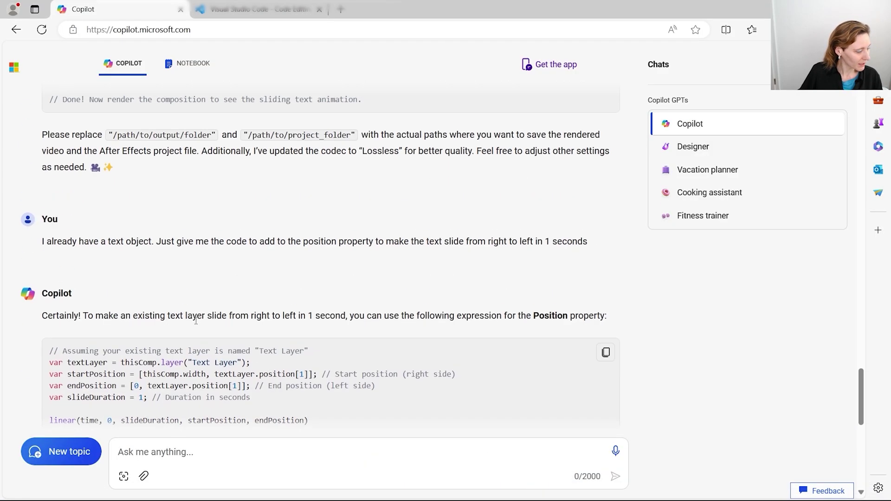
scroll(128, 225, down, 3)
scroll(128, 225, up, 2)
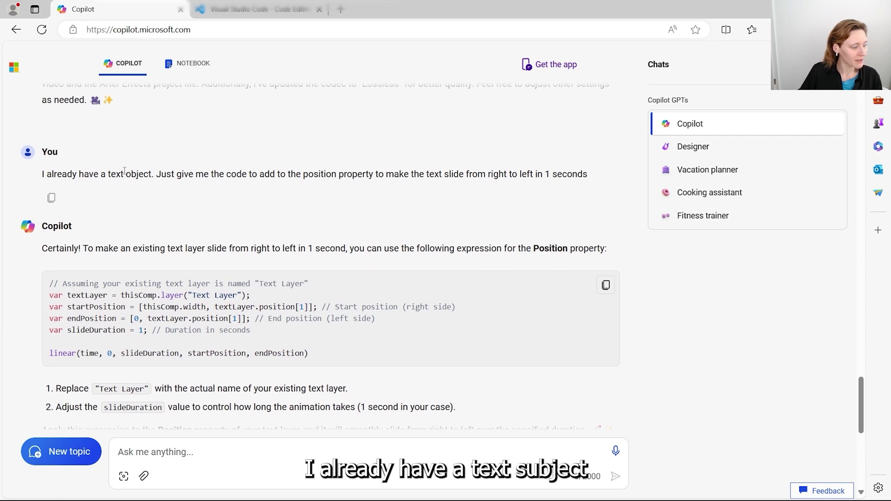
drag(158, 173, 584, 171)
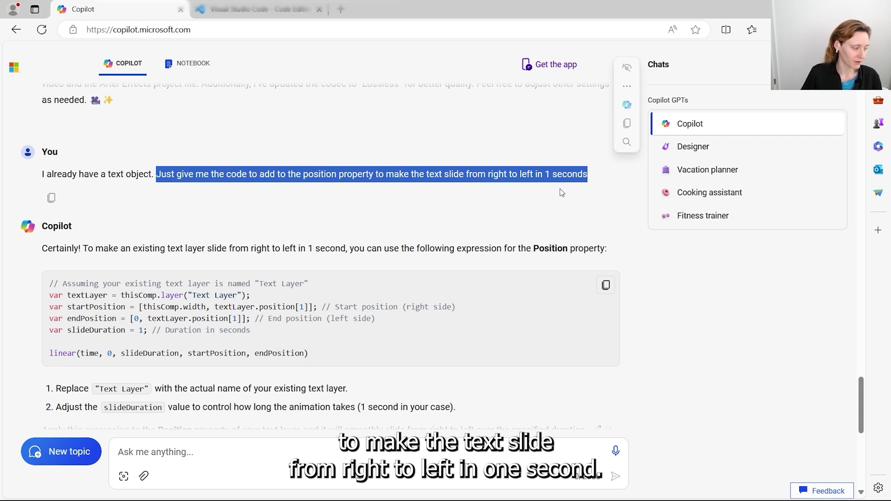
click(375, 344)
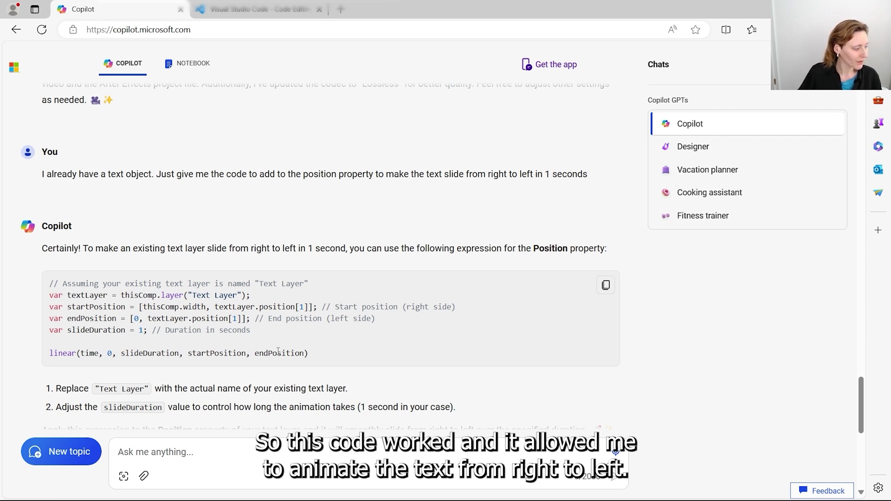
scroll(278, 351, down, 2)
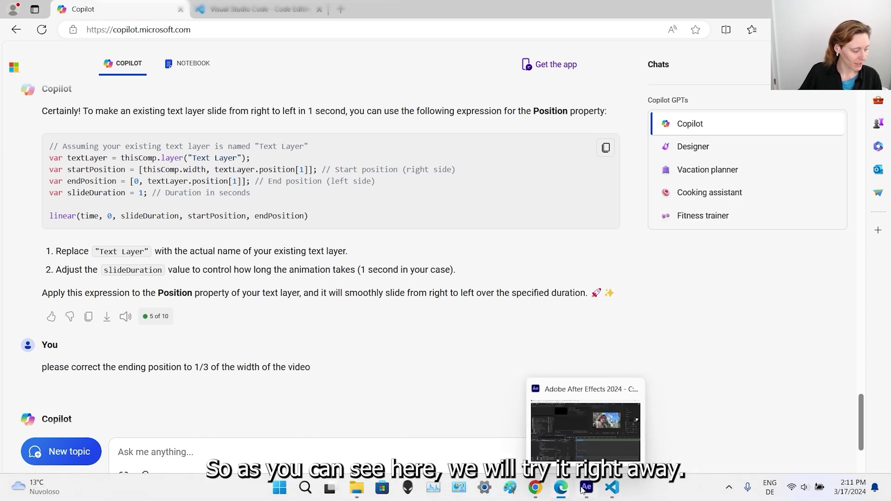
Step: Replace the Position expression's transform.position code with Copilot's sliding-text expression
click(586, 496)
click(470, 409)
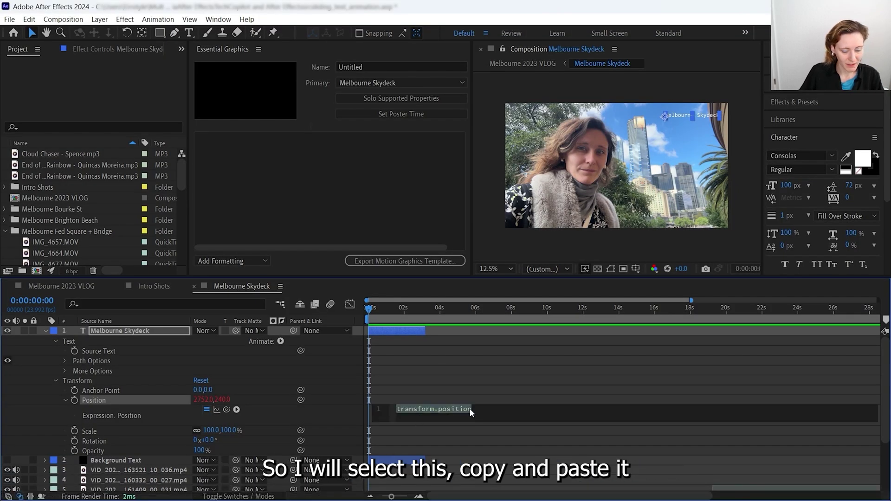
key(ctrl+a)
key(ctrl+v)
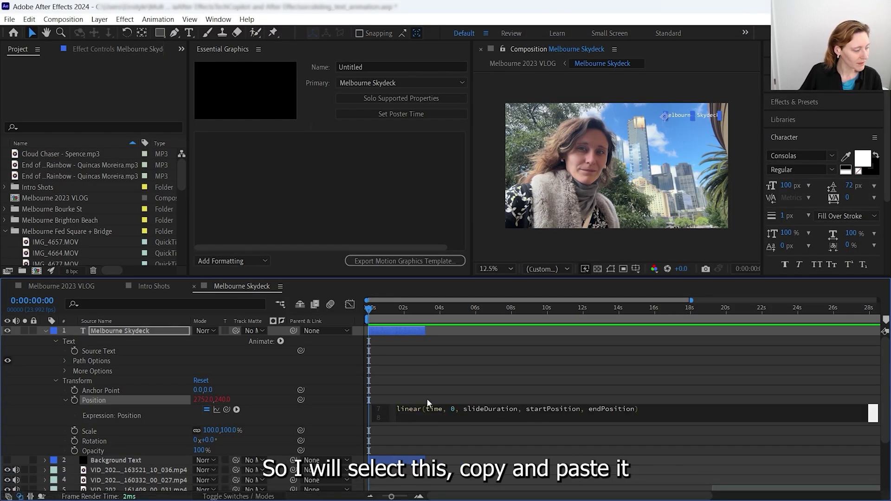
click(412, 404)
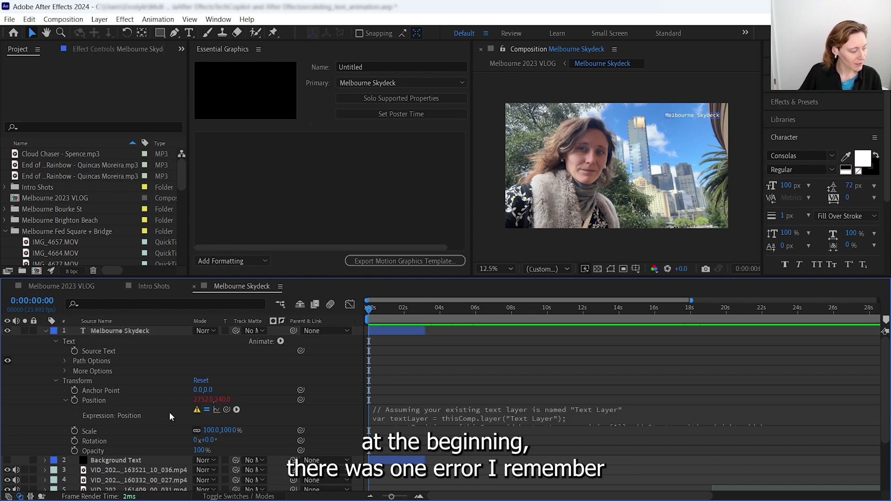
Step: Inspect the missing-layer error and select the 'Text Layer' placeholder on line 2
click(440, 430)
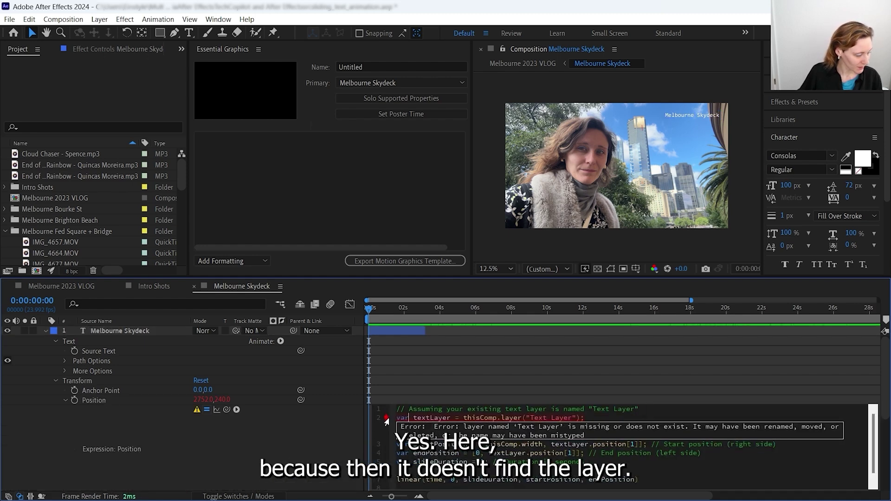
click(552, 417)
drag(572, 417, 527, 417)
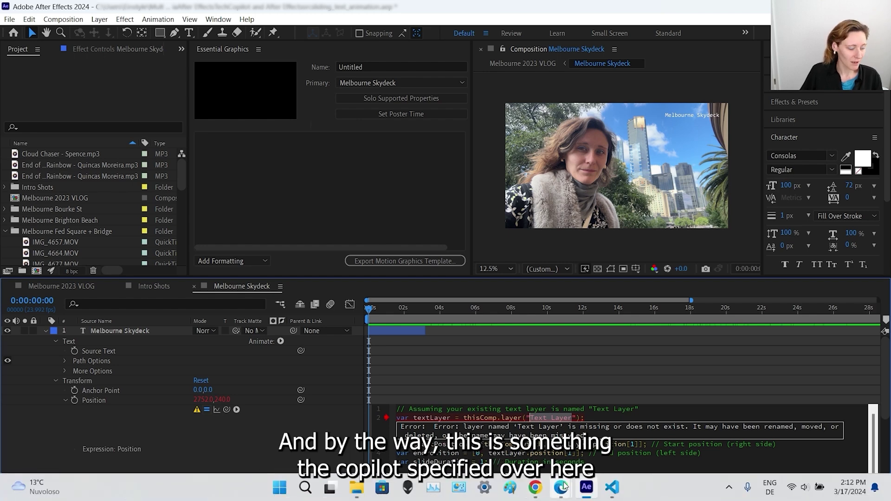
click(562, 488)
Step: Highlight Copilot's instruction to replace 'Text Layer' with the real layer name, then return to After Effects
click(620, 425)
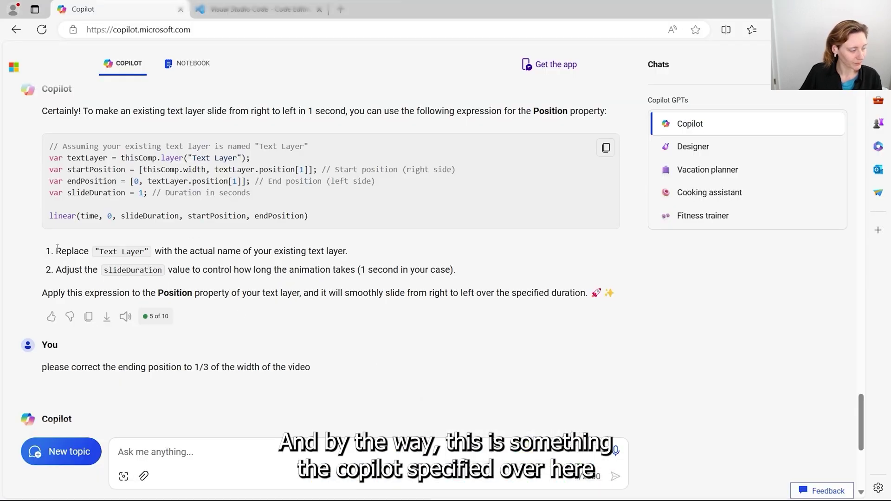
drag(57, 251, 353, 252)
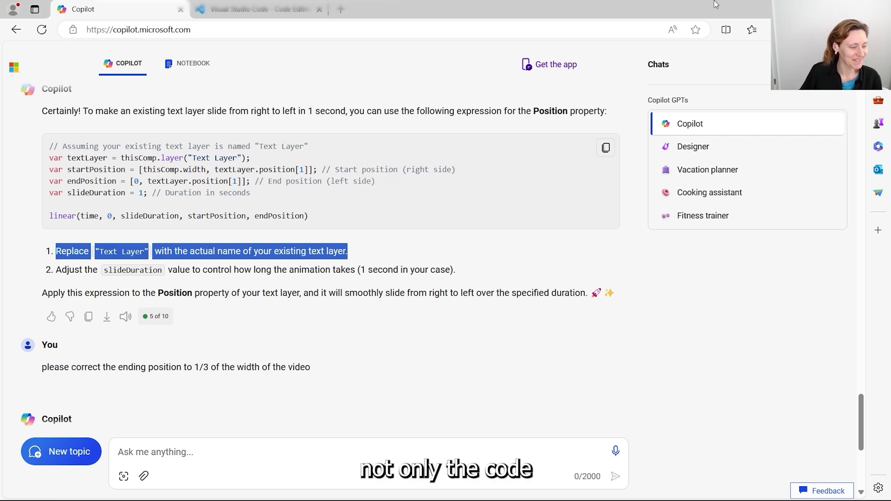
key(alt+Tab)
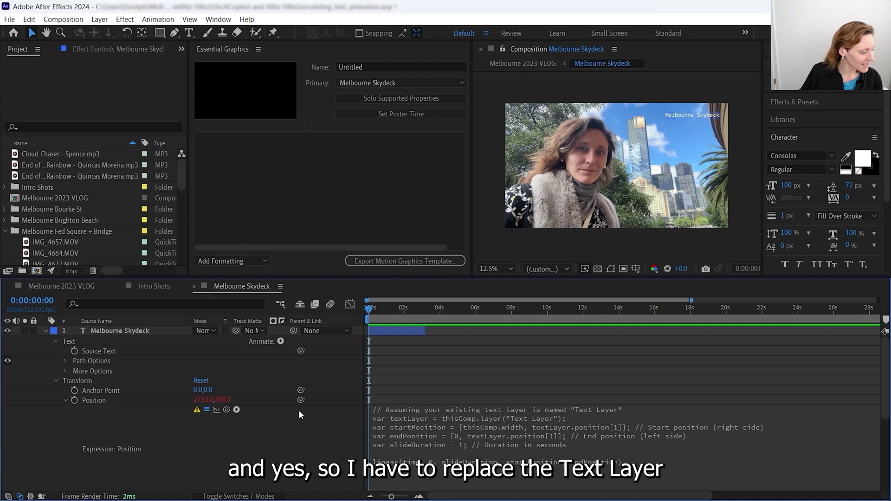
Step: Replace 'Text Layer' with 'Melbourne Skydeck' in the Position expression's comment line
click(622, 410)
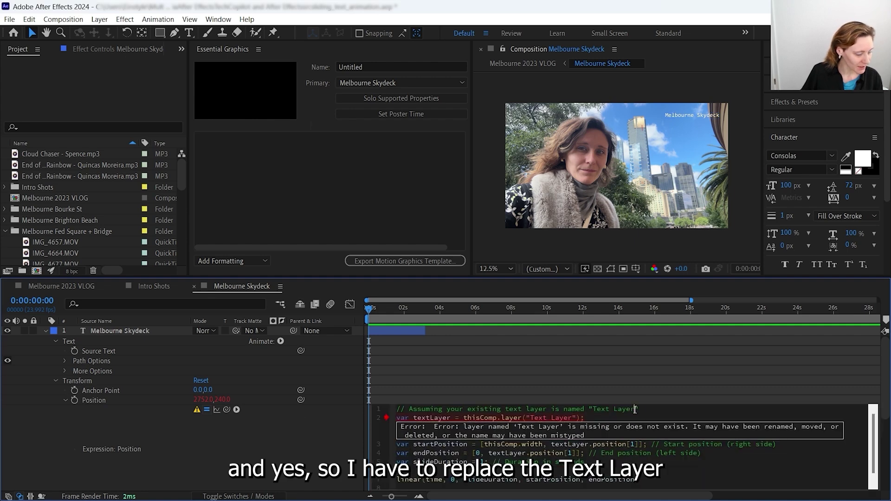
drag(610, 407, 594, 407)
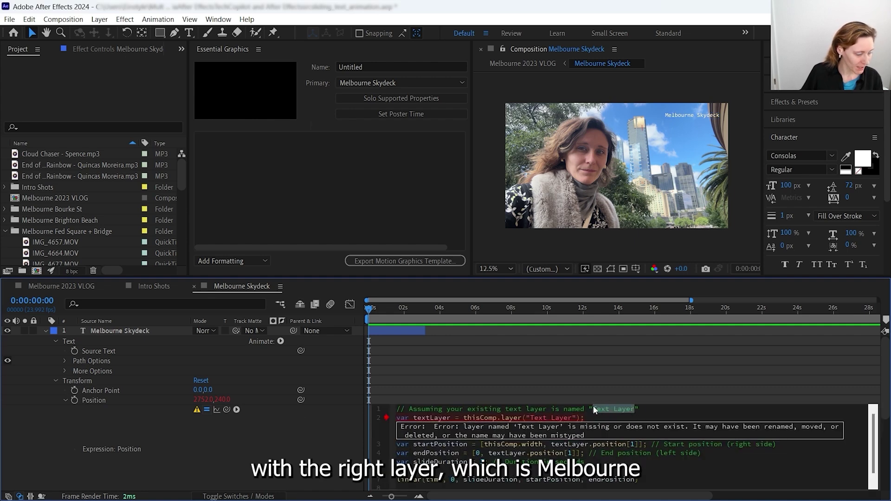
text(Melbo)
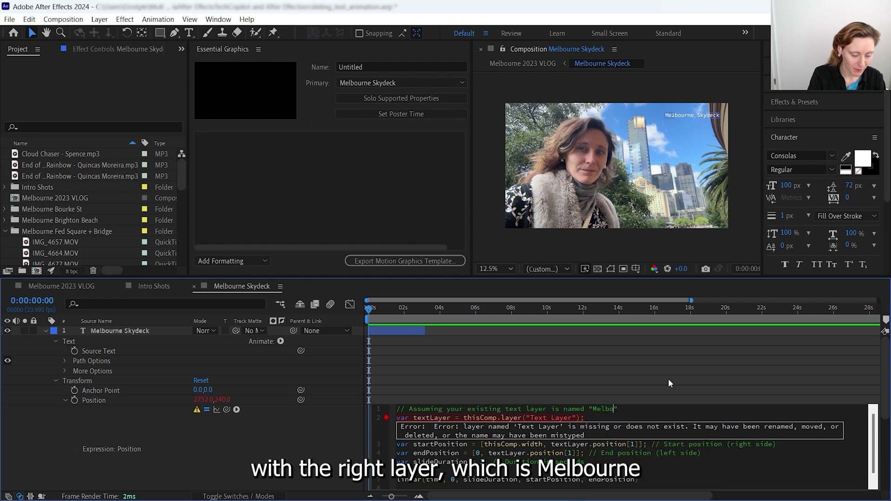
text(urne SKyd)
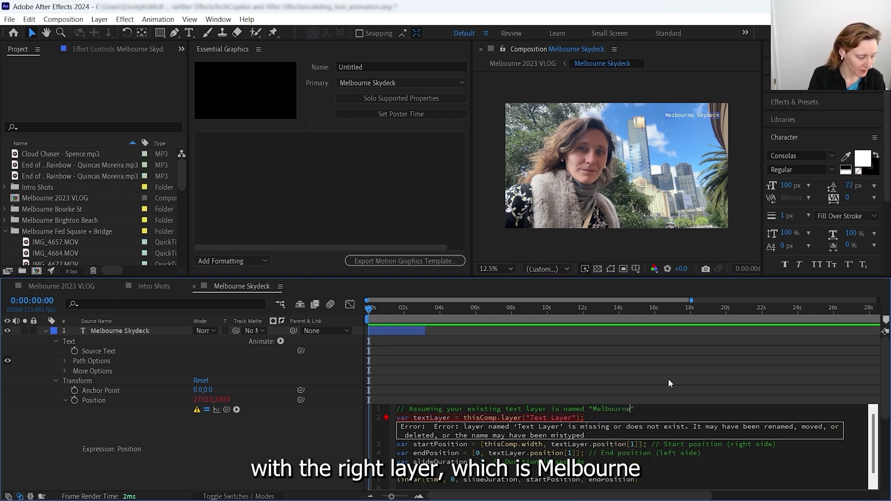
key(BackSpace)
key(BackSpace)
key(BackSpace)
key(BackSpace)
text(Skydeck)
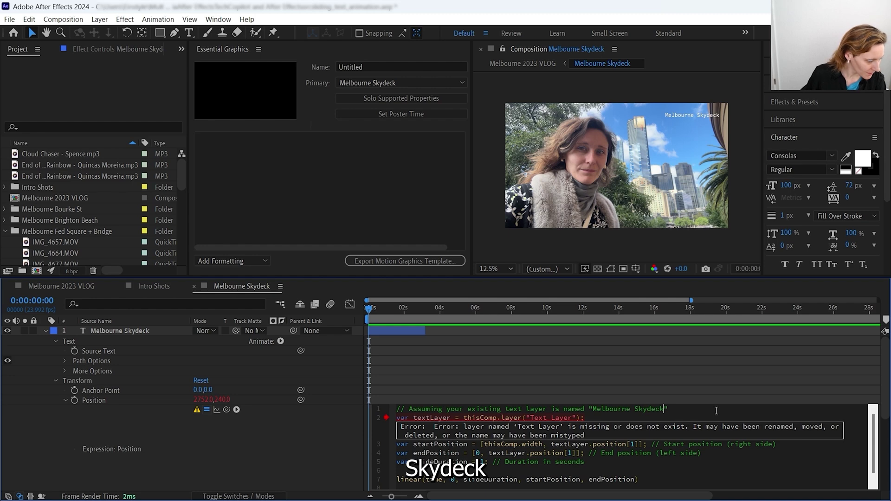
Step: Put 'Melbourne Skydeck' into thisComp.layer() on line 2 and commit the expression
drag(666, 409, 592, 408)
key(ctrl+c)
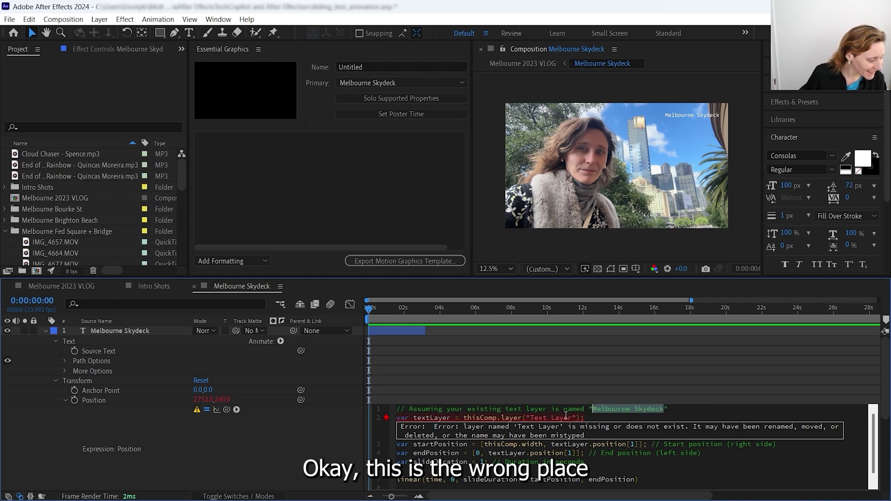
drag(532, 417, 581, 418)
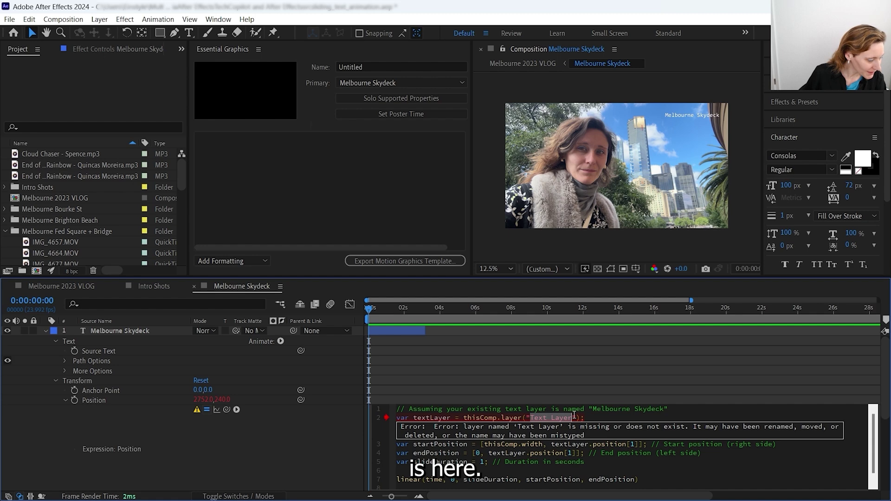
key(ctrl+v)
click(282, 450)
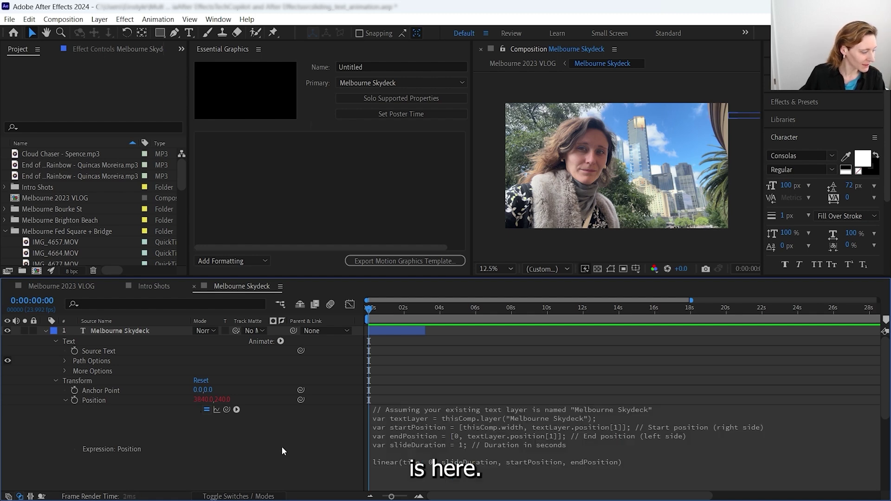
click(441, 433)
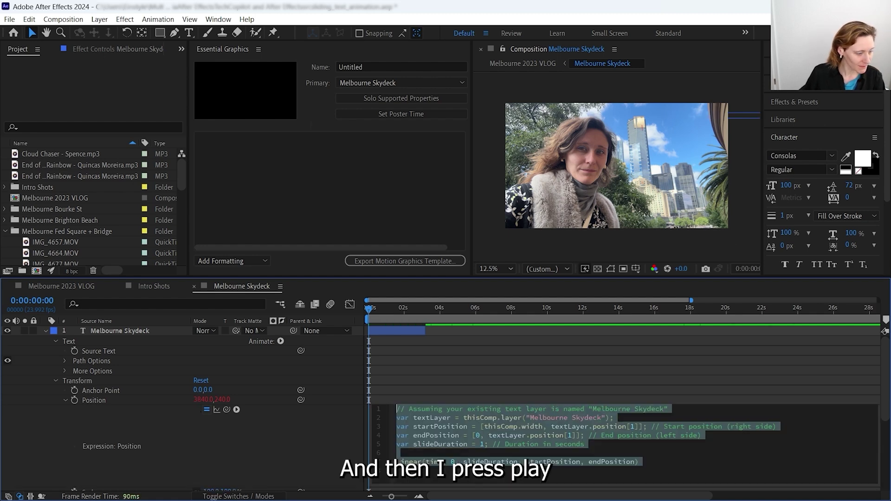
Step: Play the composition and stop near 0:00:02:04 to confirm the title rests at 0.0, 240.0
click(789, 83)
click(822, 101)
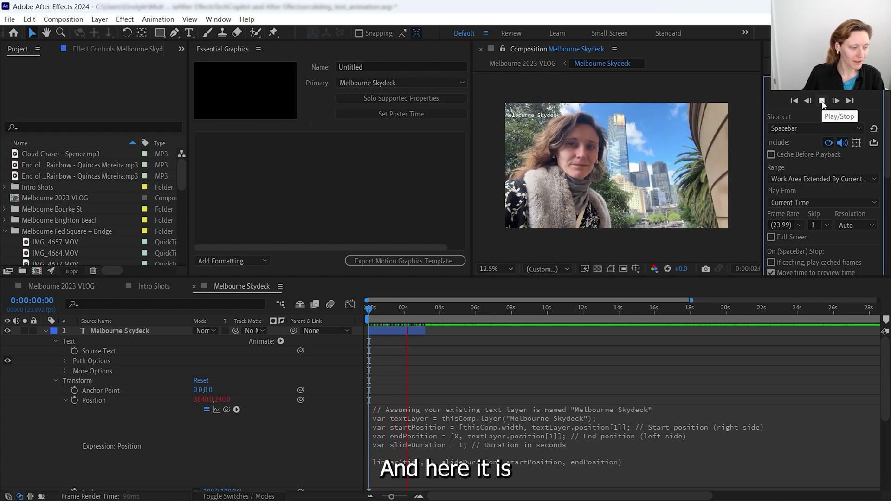
click(822, 101)
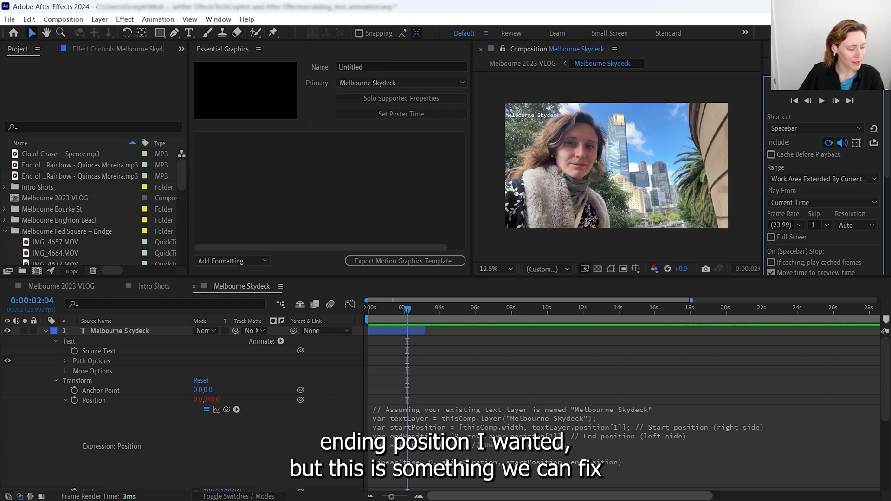
Step: In Copilot's new answer, select and copy the endPositionX through linear(...) code lines
click(618, 413)
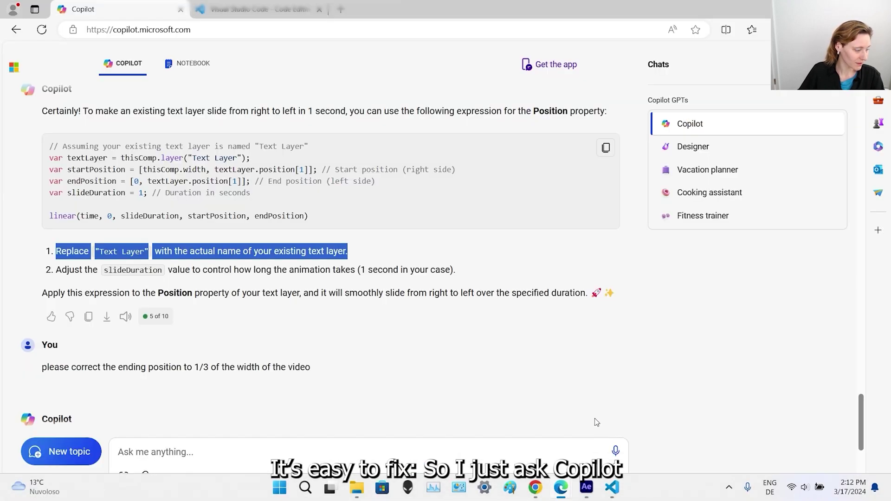
drag(318, 368, 41, 369)
click(358, 367)
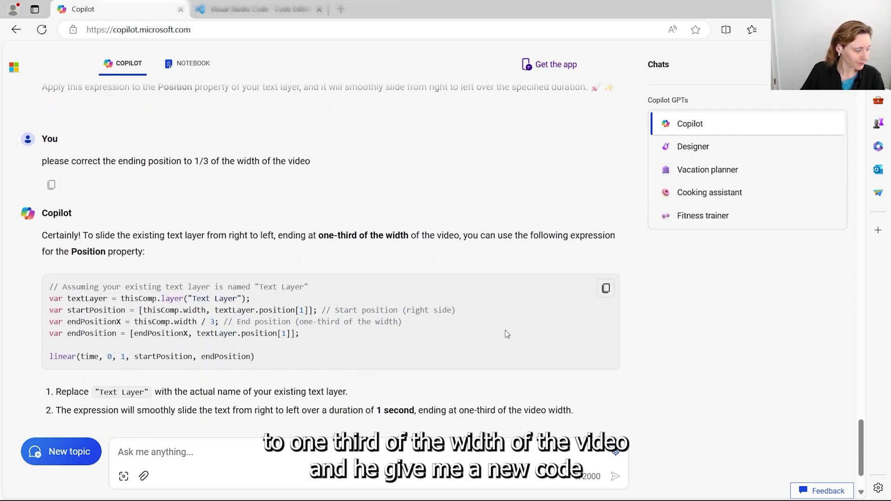
drag(273, 358, 49, 310)
key(ctrl+c)
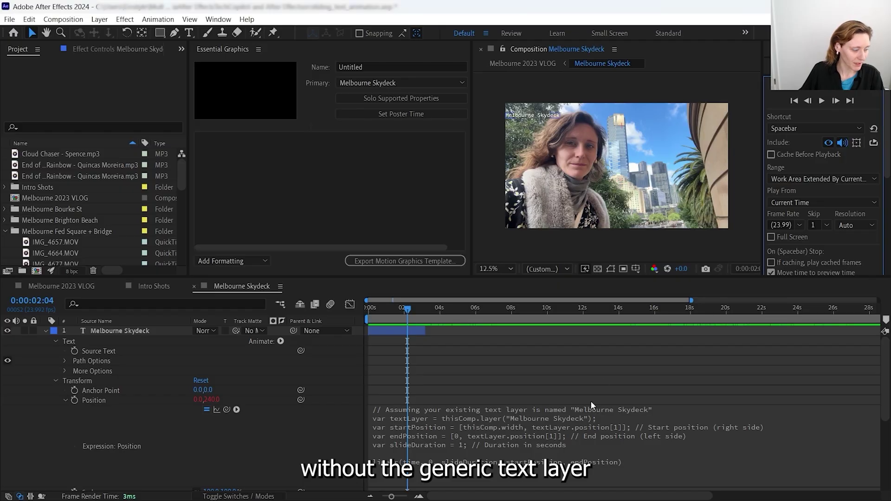
Step: Replace the old end-position and linear lines with Copilot's endPositionX = thisComp.width / 3 code
click(665, 464)
click(664, 463)
drag(665, 463, 393, 431)
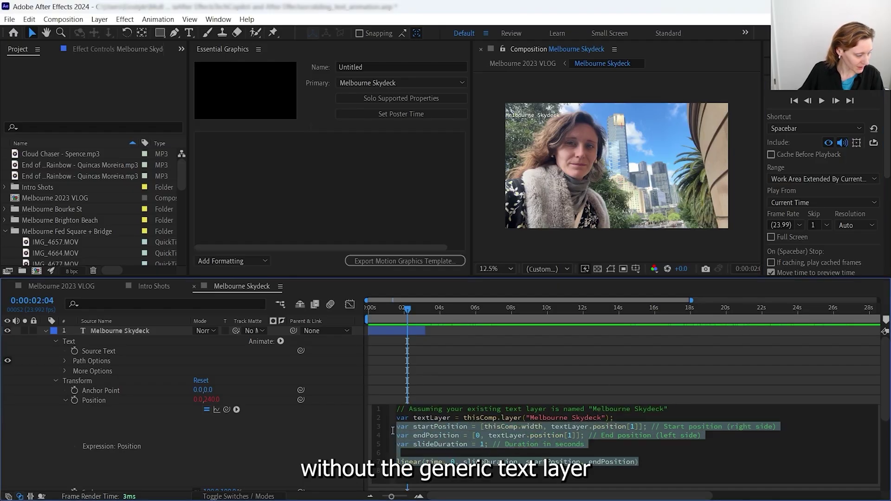
key(ctrl+v)
click(514, 368)
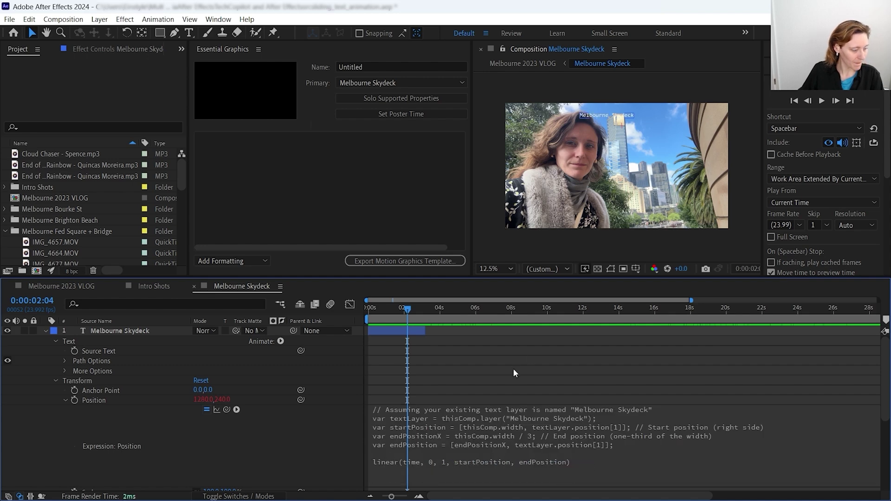
Step: Replay the slide from the start to verify it settles at 1280.0, 240.0
click(822, 102)
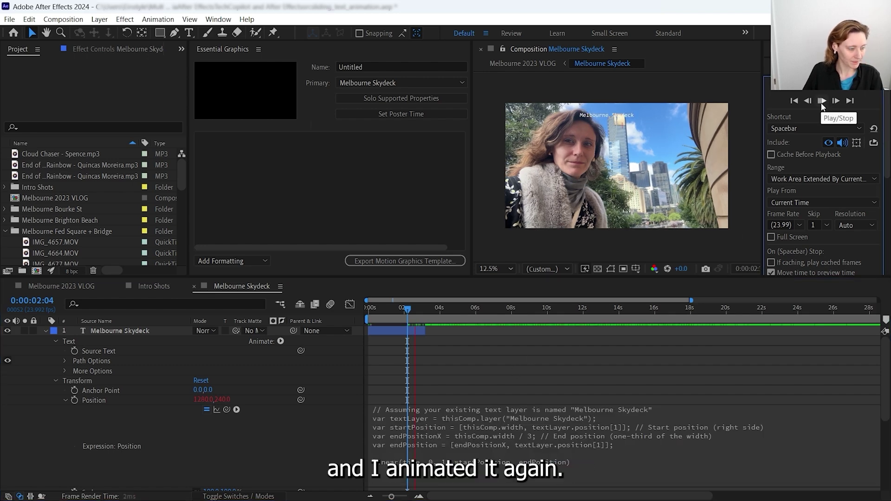
click(822, 103)
key(Home)
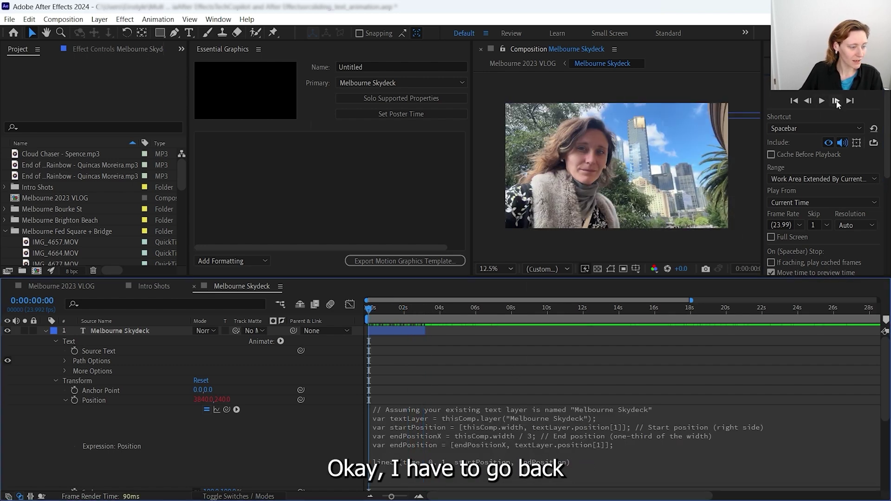
click(821, 102)
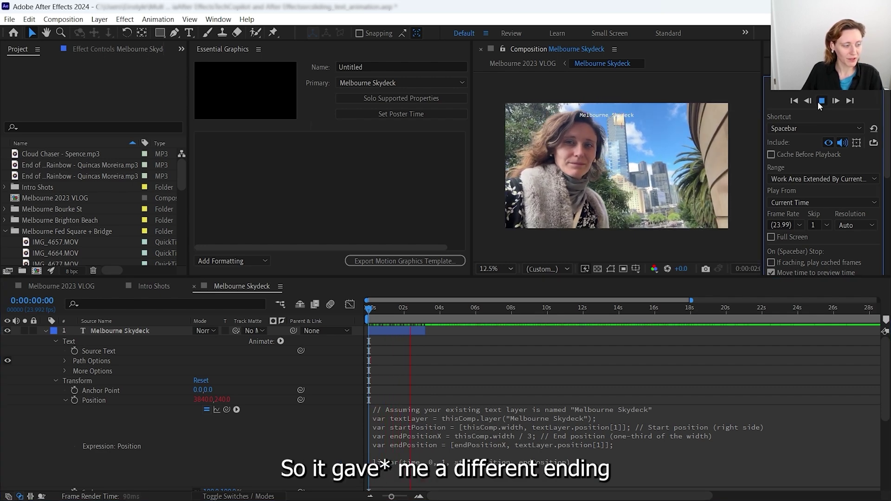
click(821, 102)
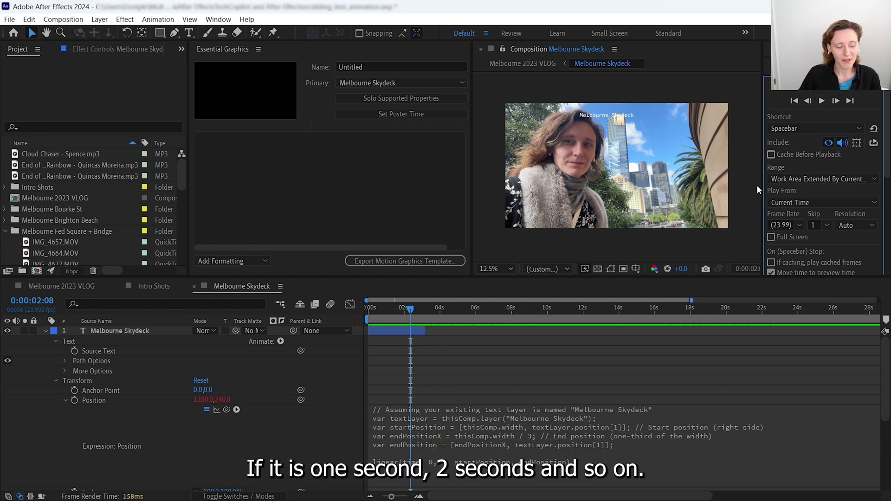
click(579, 446)
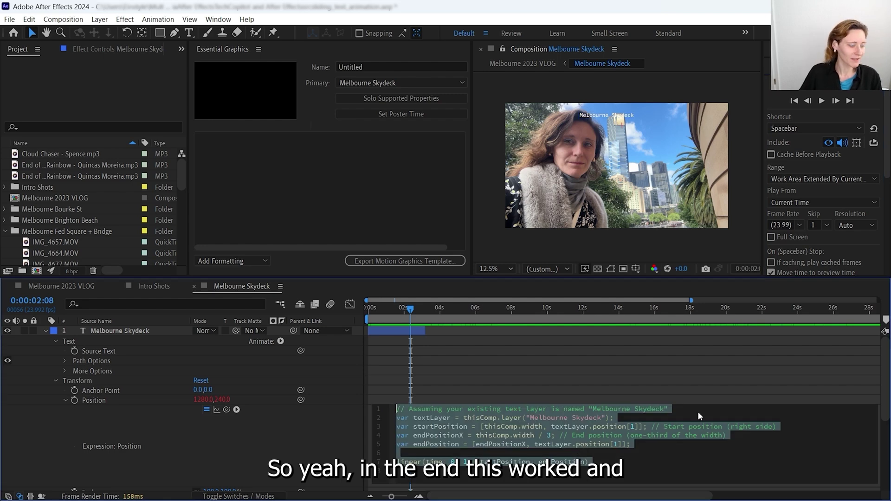
click(725, 414)
click(333, 436)
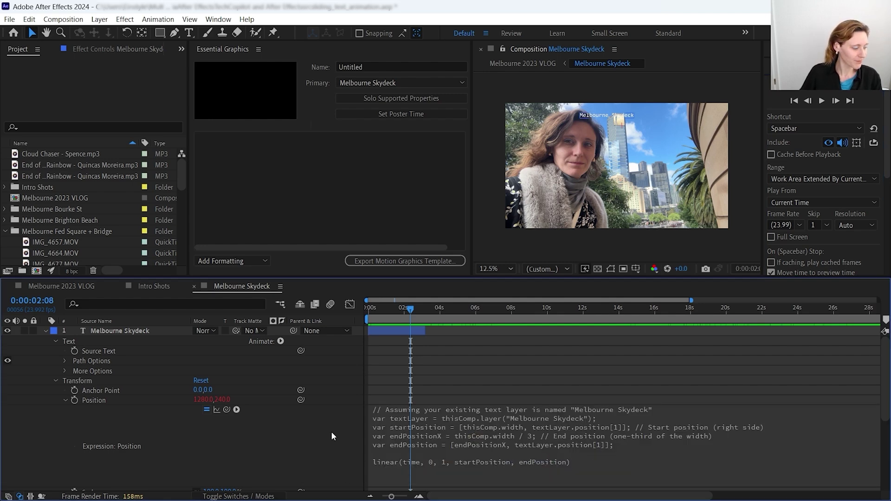